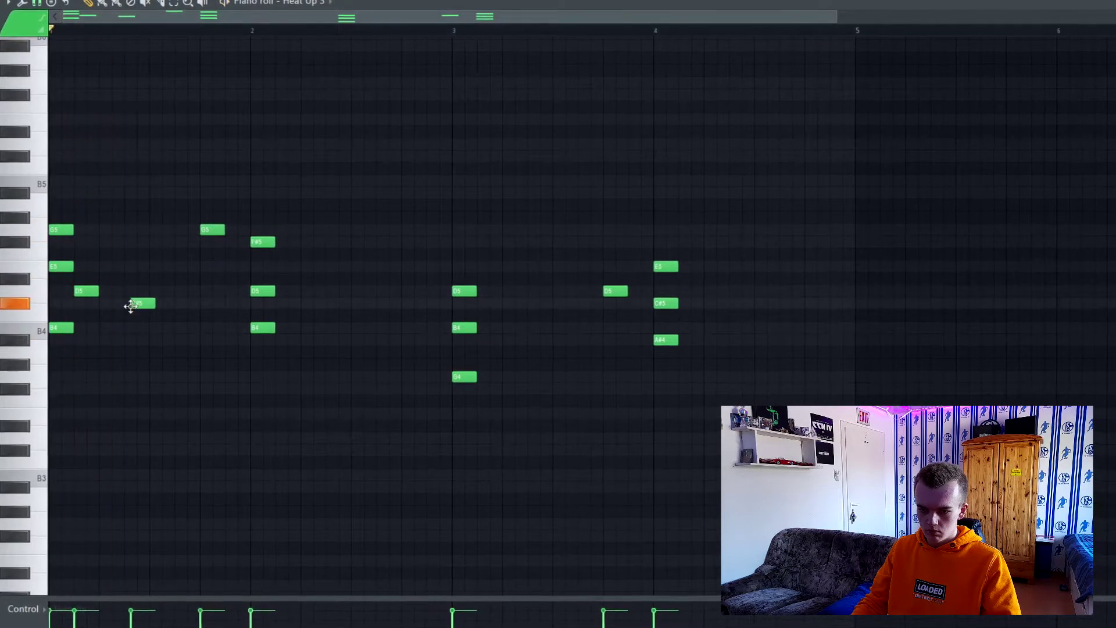
Fill in melody notes between the chords in bars 1 to 3, shifting C#5 slightly earlier, and raise the bar 4 chord's top note to F#5
{"action": "left_click_drag", "start_coordinate": [144, 303], "coordinate": [137, 301]}
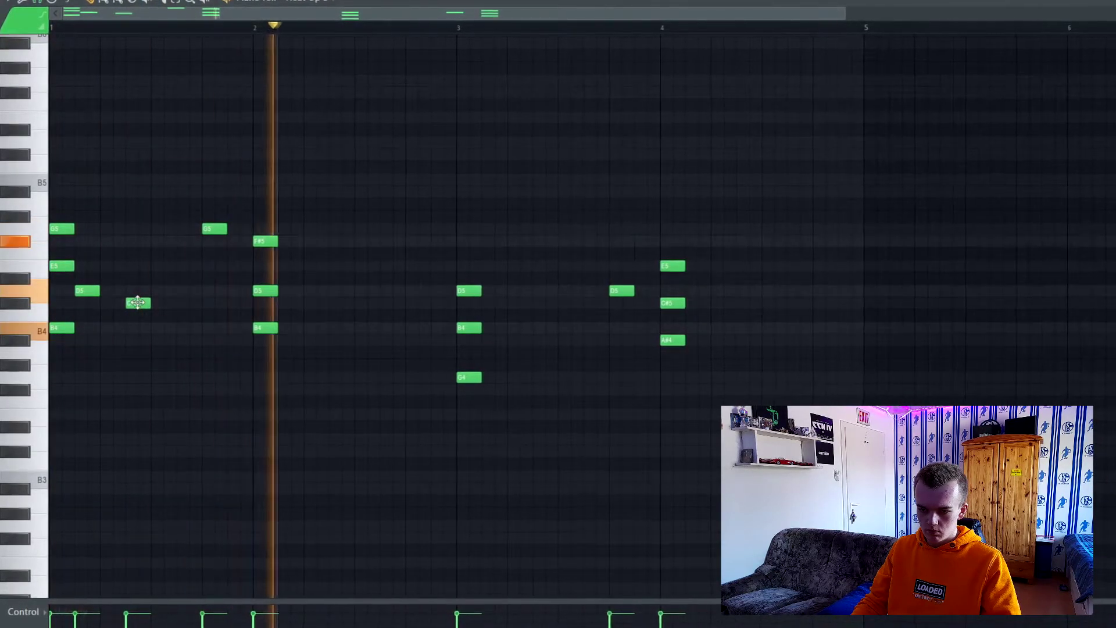
{"action": "key", "text": "space"}
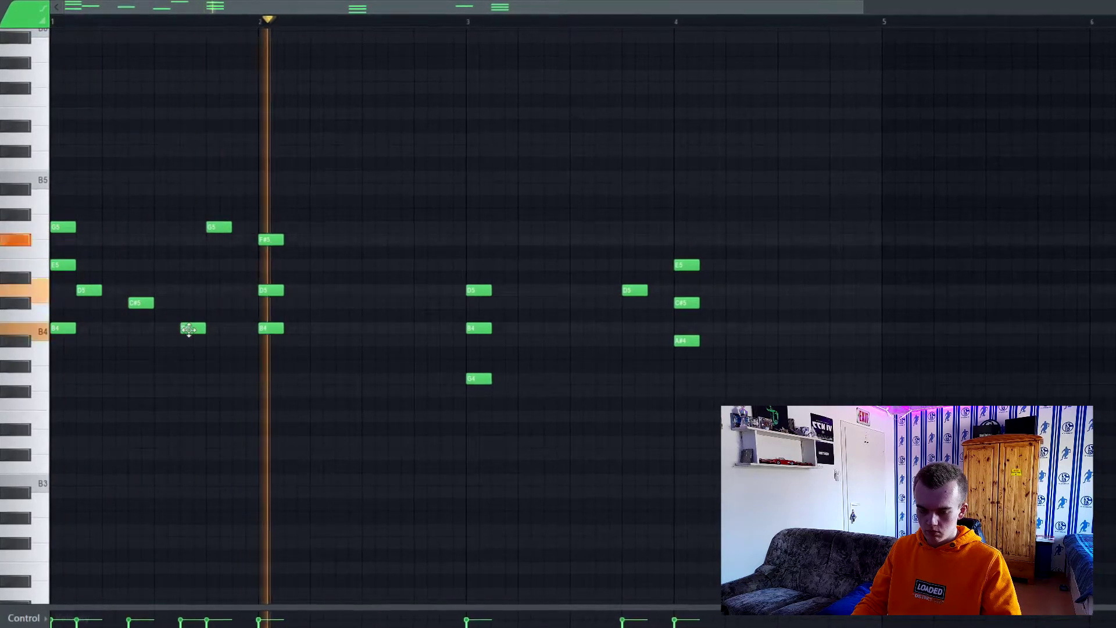
{"action": "key", "text": "space"}
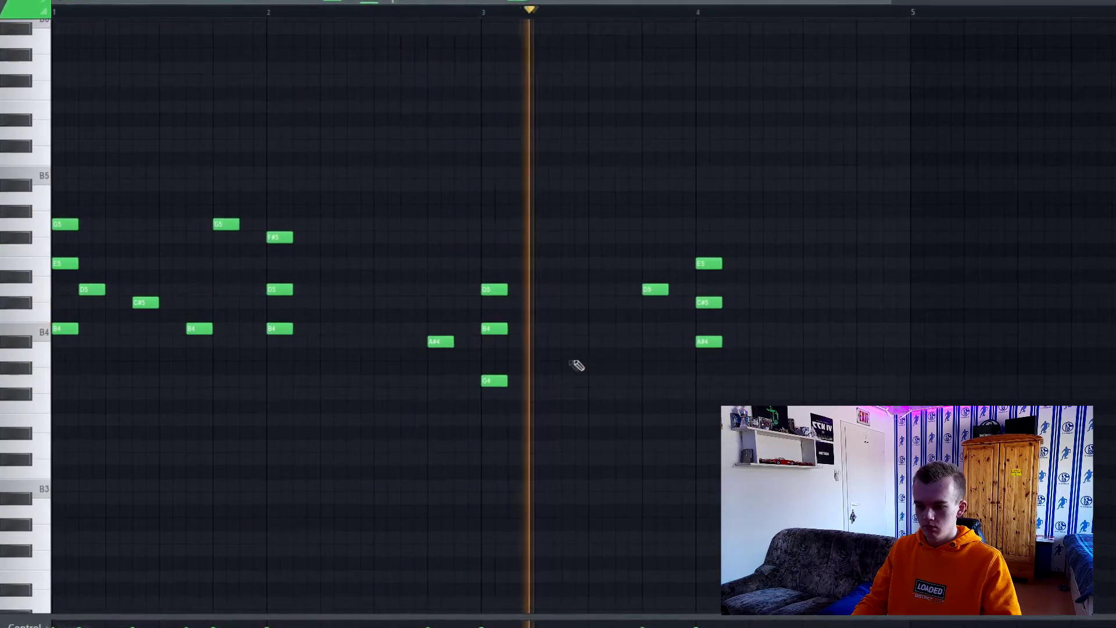
{"action": "key", "text": "space"}
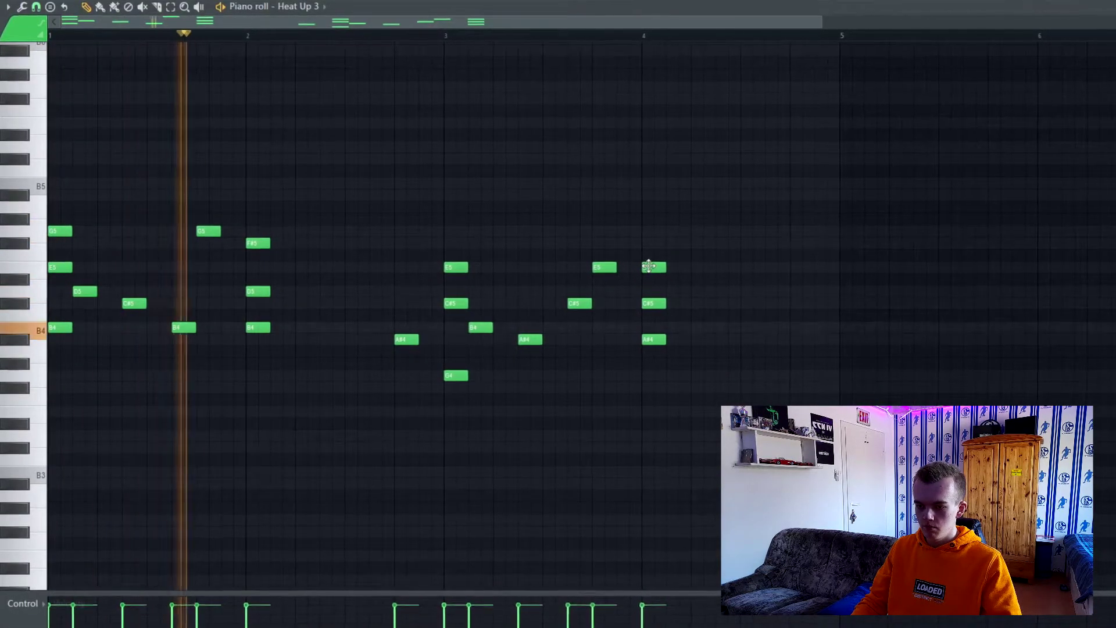
{"action": "left_click_drag", "start_coordinate": [650, 266], "coordinate": [652, 241]}
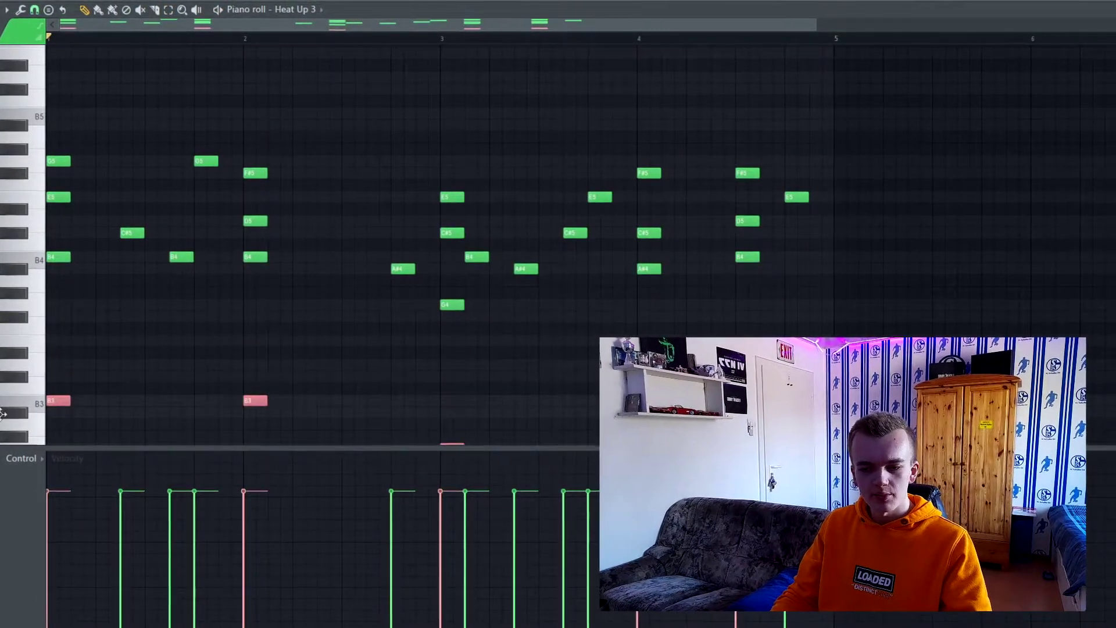
Lengthen the bass notes beneath the chords in bars 1 to 4 to half a bar each
{"action": "scroll", "coordinate": [163, 339], "scroll_direction": "down", "scroll_amount": 2}
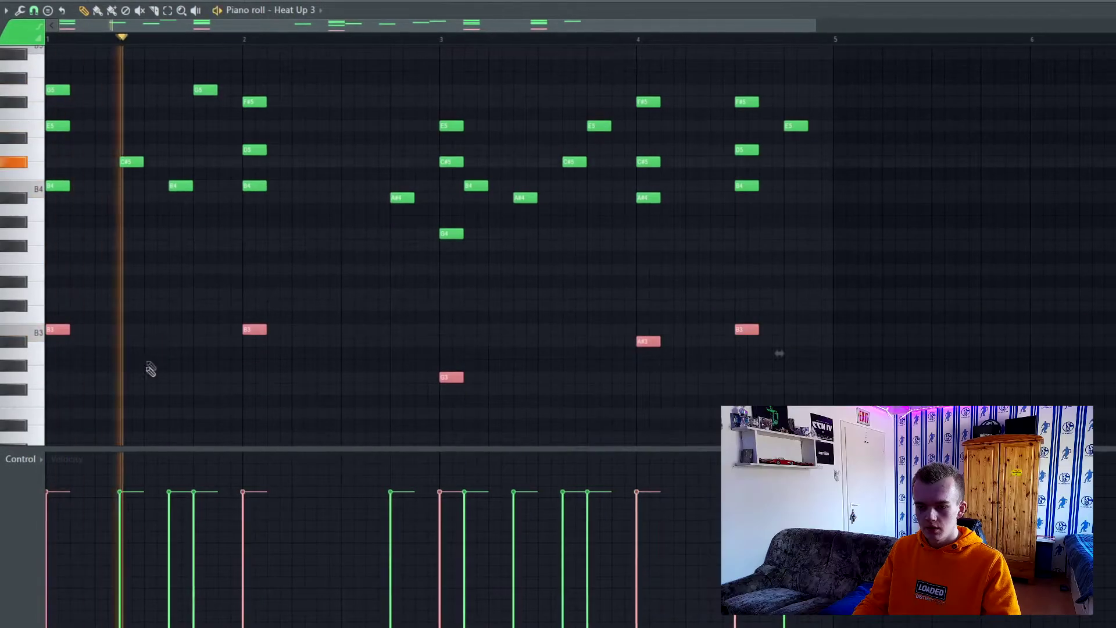
{"action": "left_click_drag", "start_coordinate": [174, 448], "coordinate": [197, 498]}
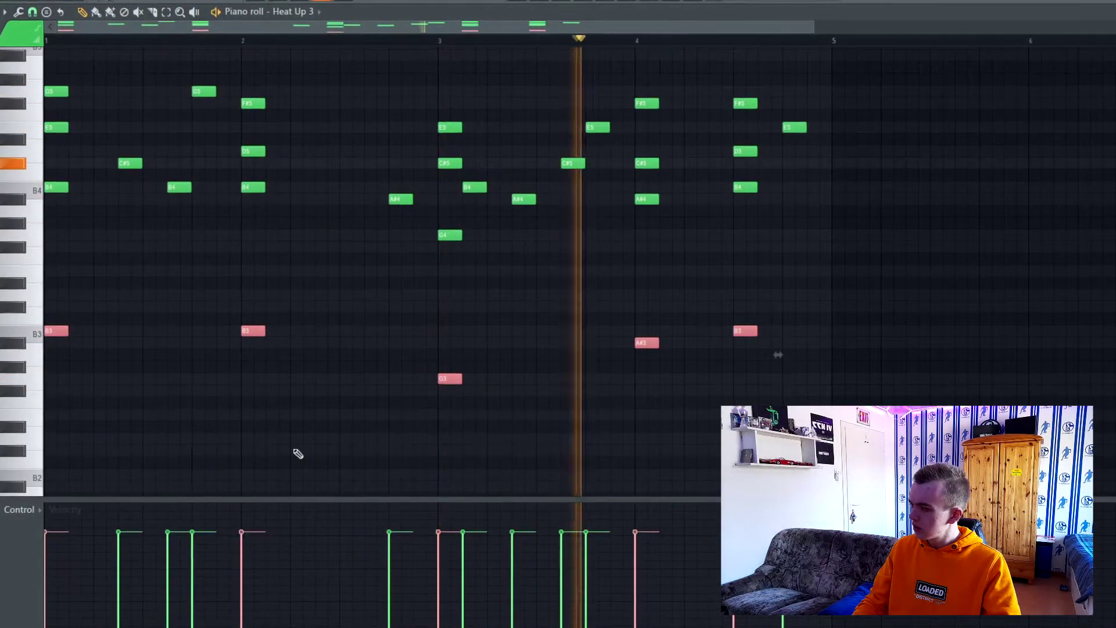
{"action": "left_click_drag", "start_coordinate": [756, 331], "coordinate": [839, 345]}
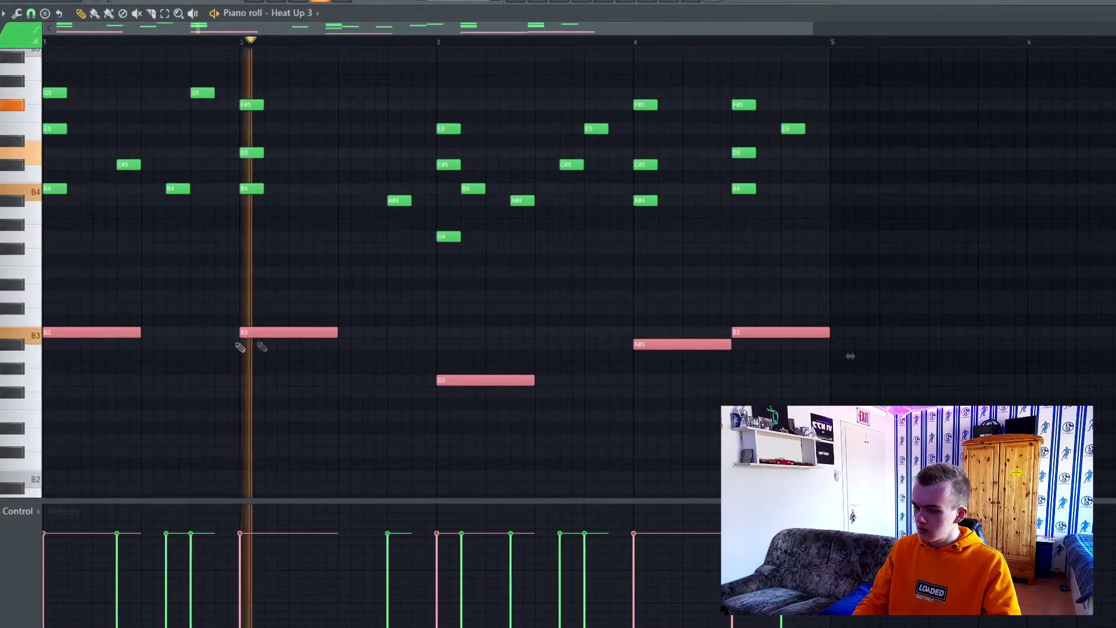
{"action": "left_click", "coordinate": [219, 381]}
{"action": "right_click", "coordinate": [279, 380]}
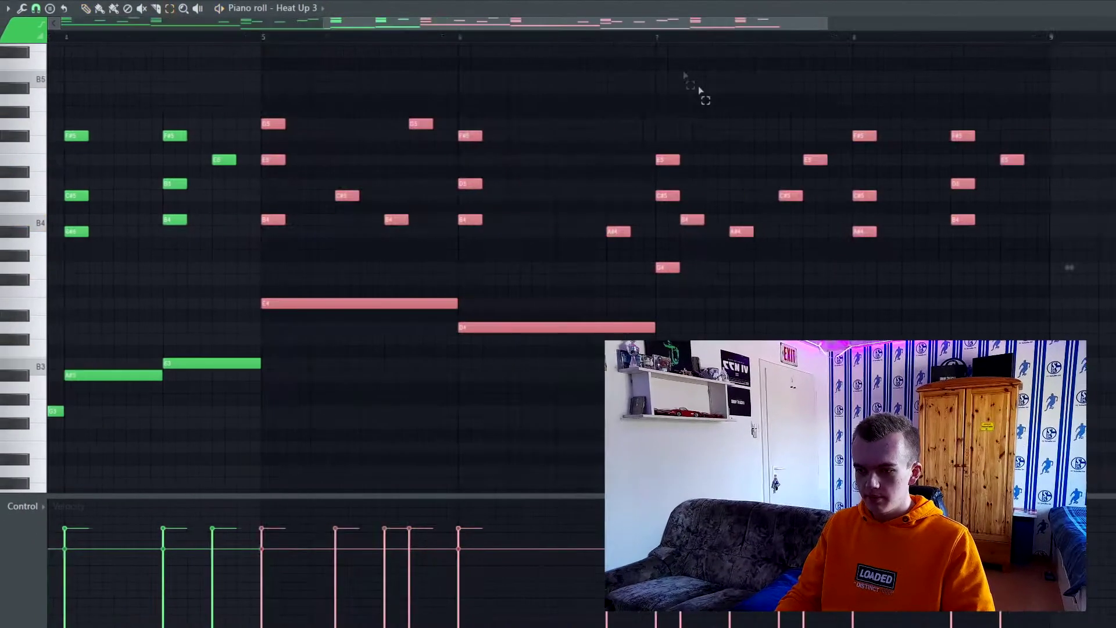
Raise the middle note of each chord in bars 5 to 8 by one octave
{"action": "key", "text": "ctrl+d"}
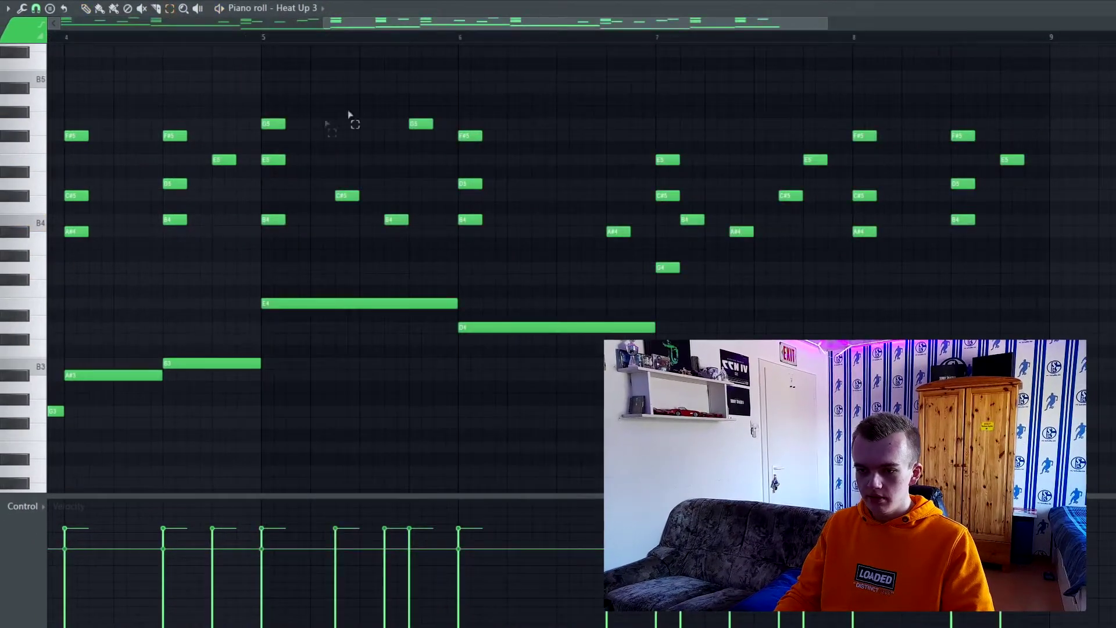
{"action": "left_click", "coordinate": [282, 163]}
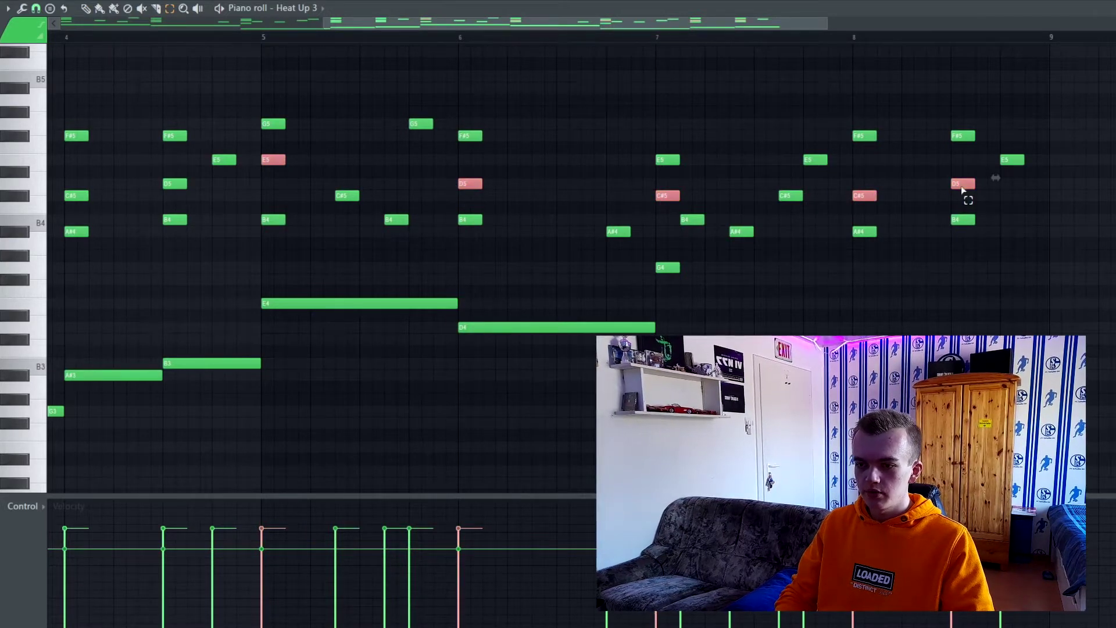
{"action": "key", "text": "ctrl+Up"}
{"action": "scroll", "coordinate": [964, 192], "scroll_direction": "up", "scroll_amount": 3}
{"action": "scroll", "coordinate": [996, 142], "scroll_direction": "down", "scroll_amount": 2}
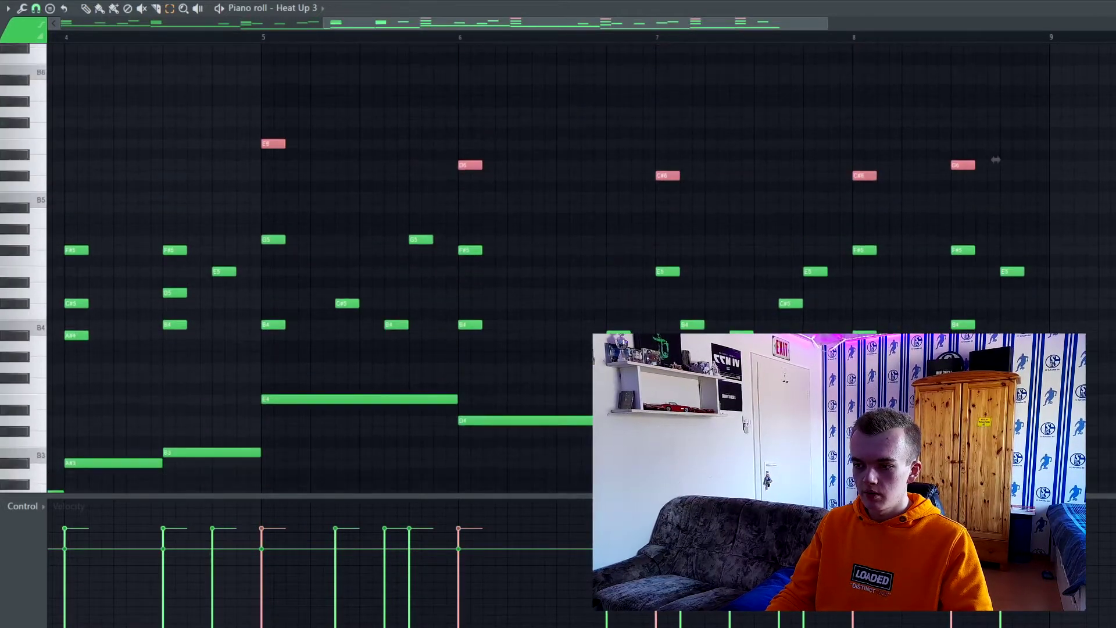
{"action": "scroll", "coordinate": [546, 71], "scroll_direction": "down", "scroll_amount": 3}
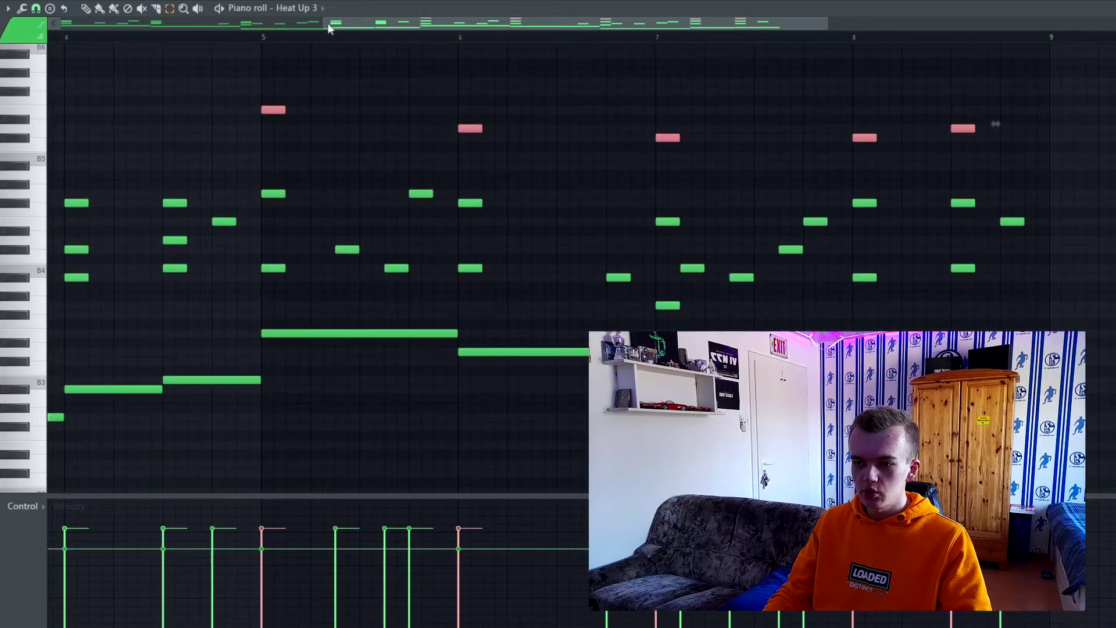
{"action": "left_click_drag", "start_coordinate": [325, 24], "coordinate": [60, 25]}
{"action": "left_click", "coordinate": [316, 122]}
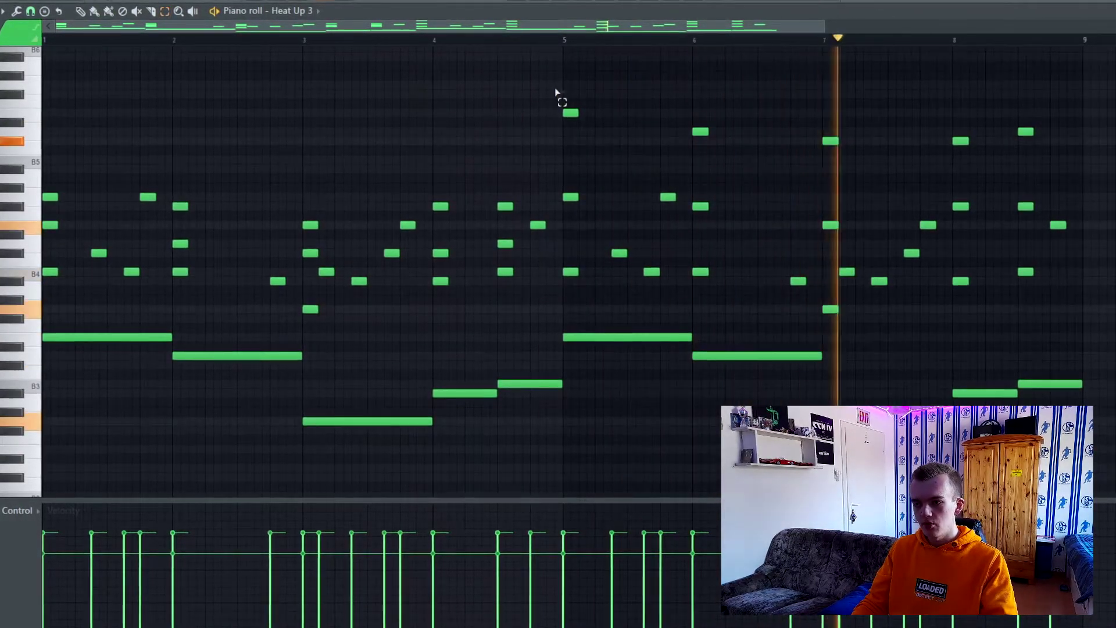
Lower the velocity of the high notes in bars 5 to 8 and strum all notes above the bass line
{"action": "left_click_drag", "start_coordinate": [561, 82], "coordinate": [1106, 180]}
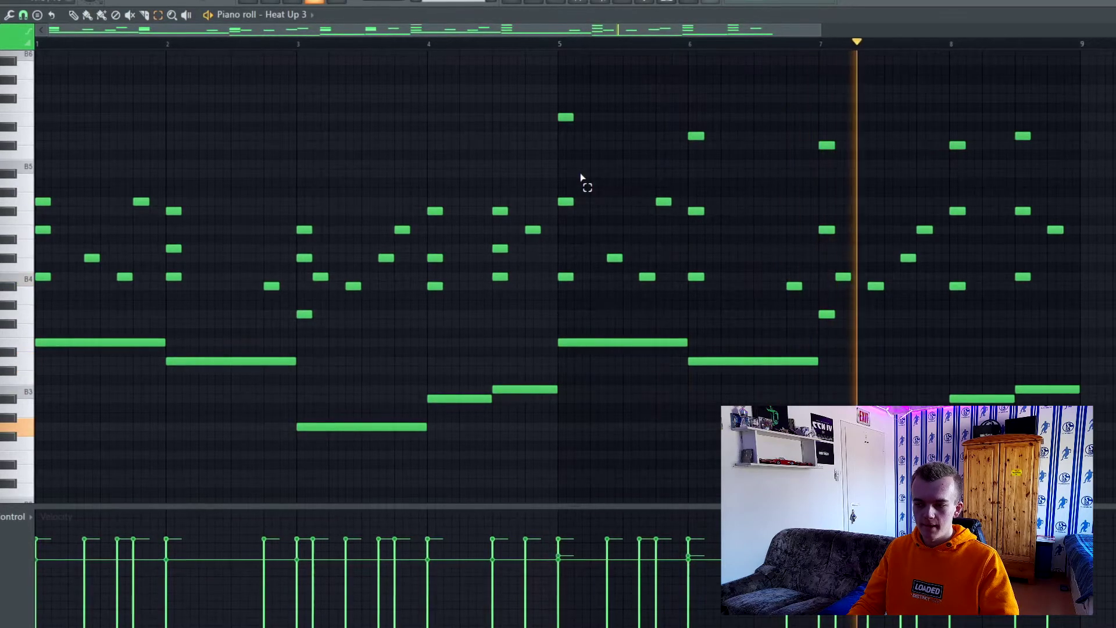
{"action": "left_click_drag", "start_coordinate": [1075, 108], "coordinate": [33, 313]}
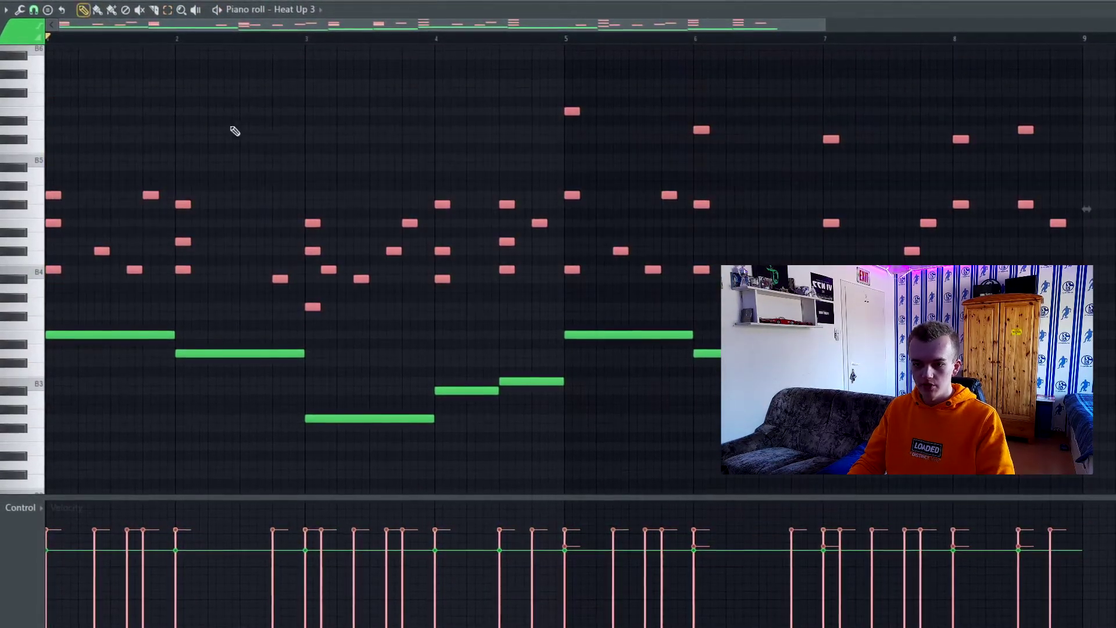
{"action": "key", "text": "alt+s"}
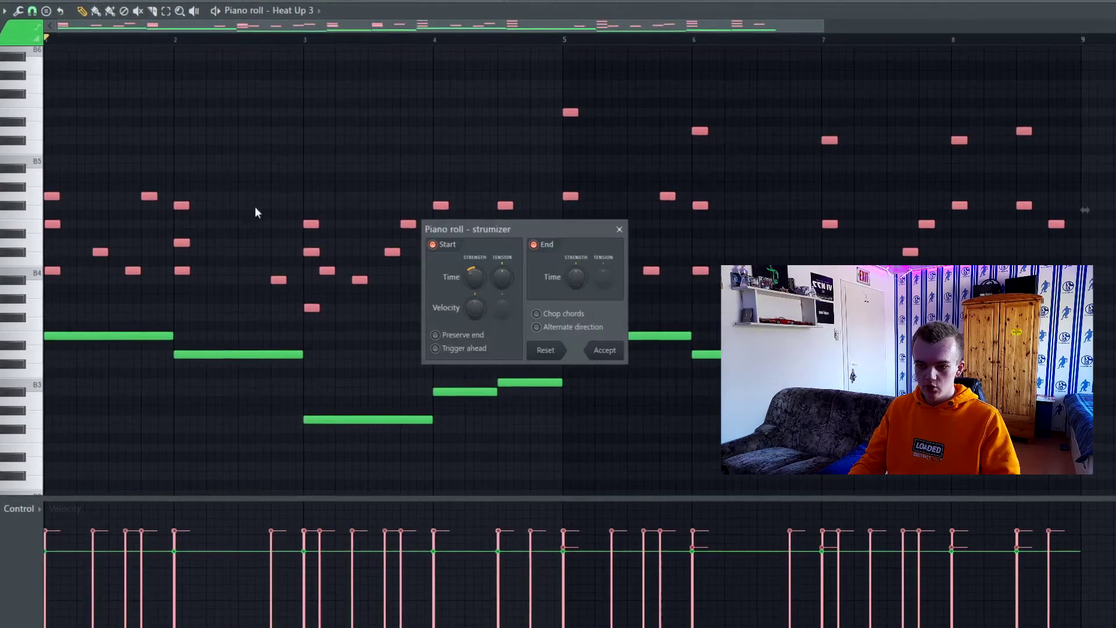
{"action": "left_click", "coordinate": [604, 351]}
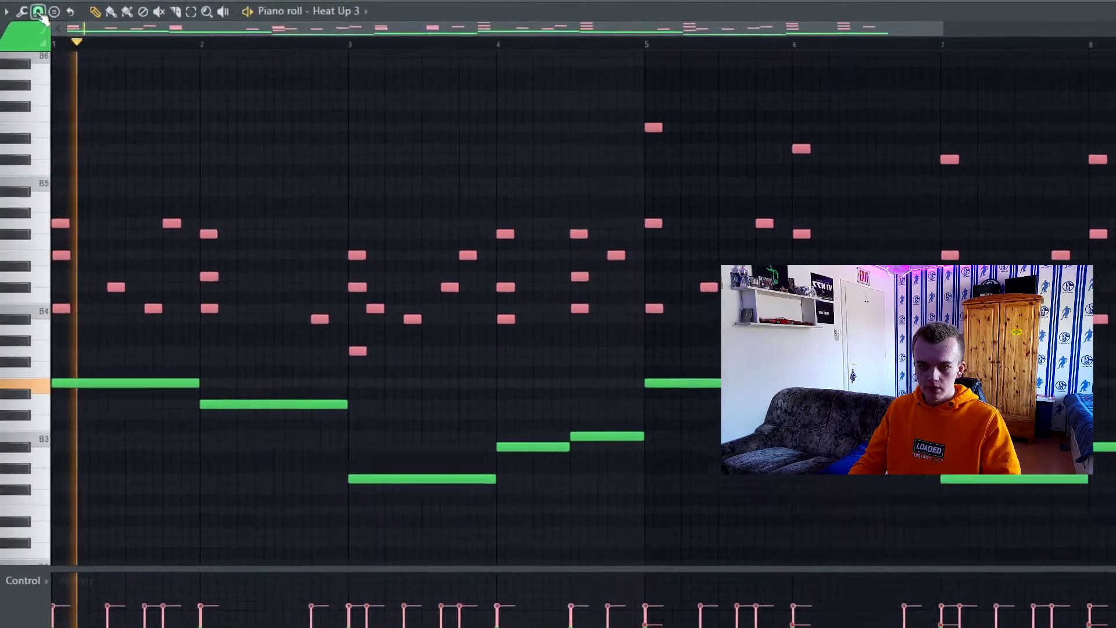
{"action": "left_click", "coordinate": [31, 11]}
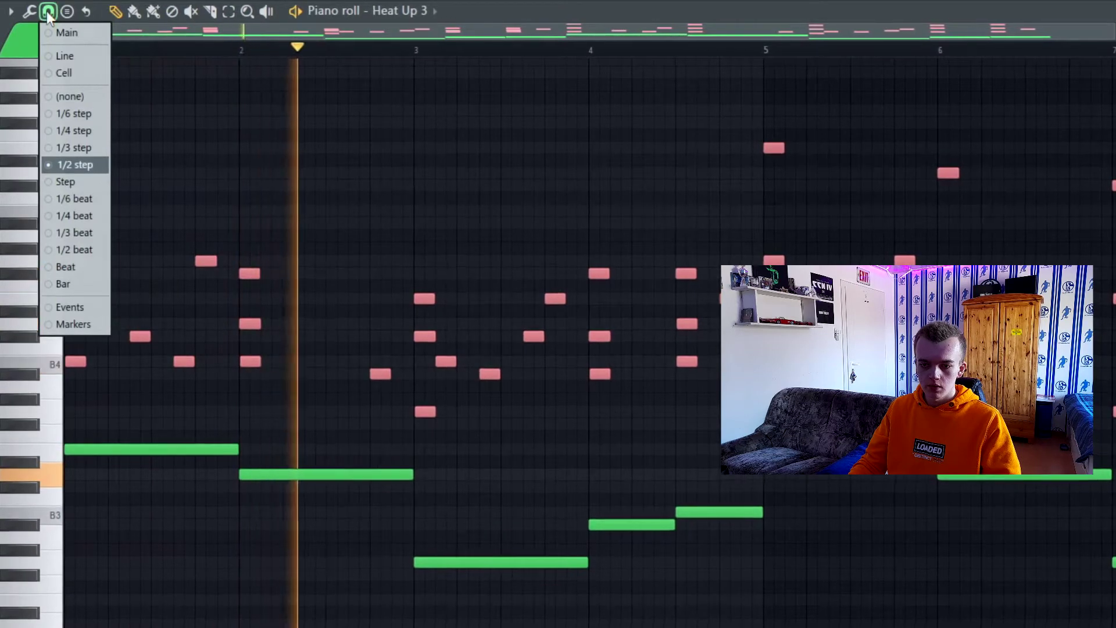
{"action": "left_click", "coordinate": [49, 13]}
{"action": "left_click", "coordinate": [49, 12]}
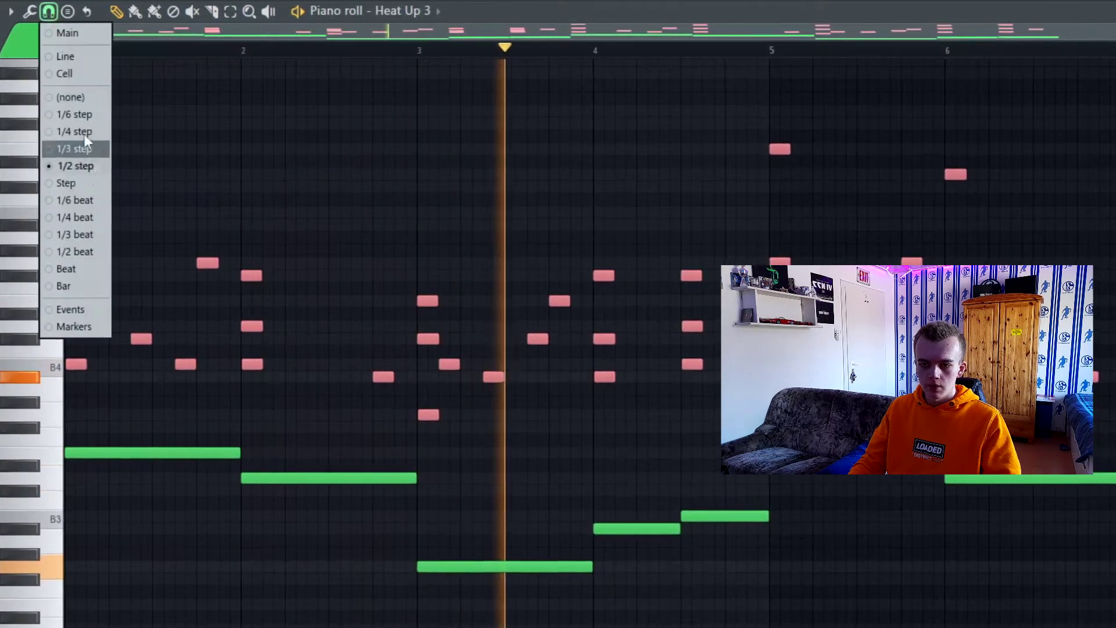
Randomize the velocities of the selected notes above the bass line
{"action": "left_click", "coordinate": [12, 12]}
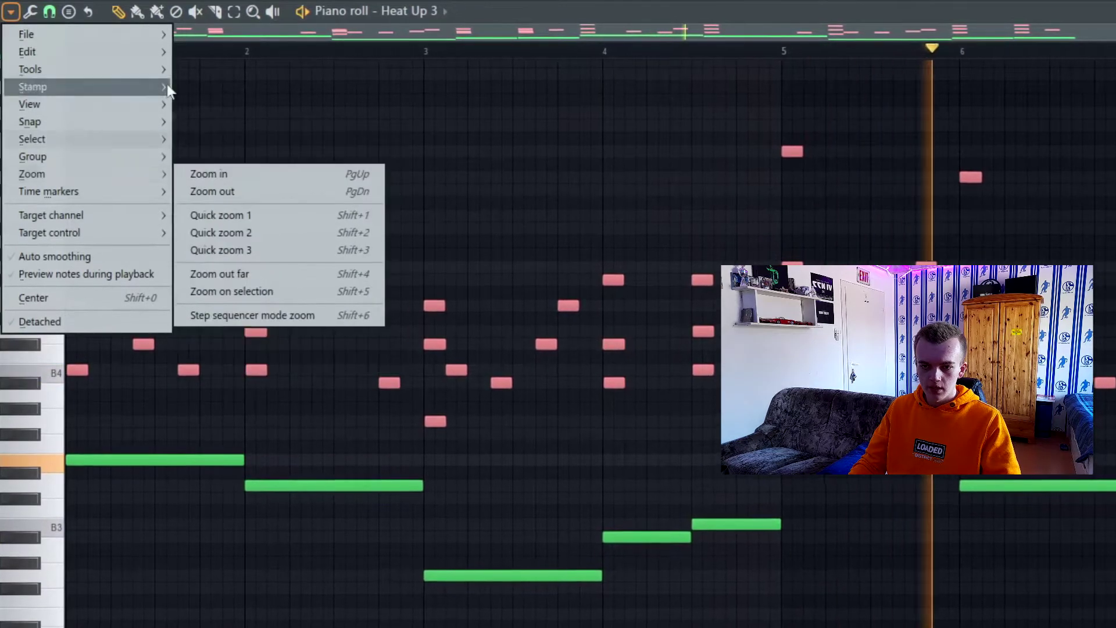
{"action": "mouse_move", "coordinate": [152, 66]}
{"action": "left_click", "coordinate": [273, 363]}
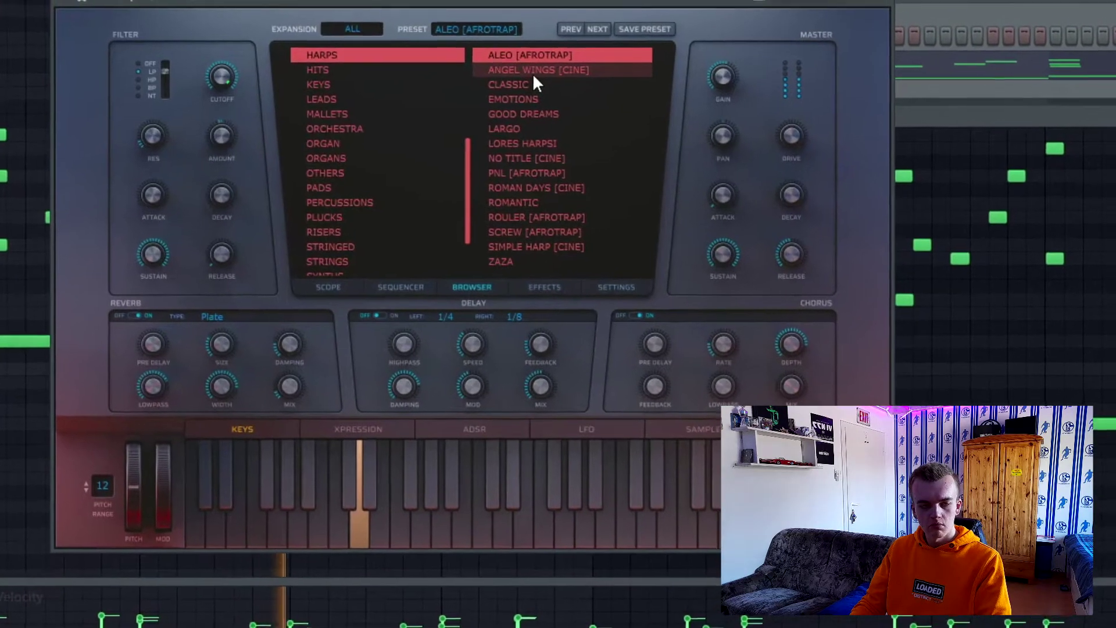
Load the harp preset ANGEL WINGS [CINE]
{"action": "left_click", "coordinate": [526, 80]}
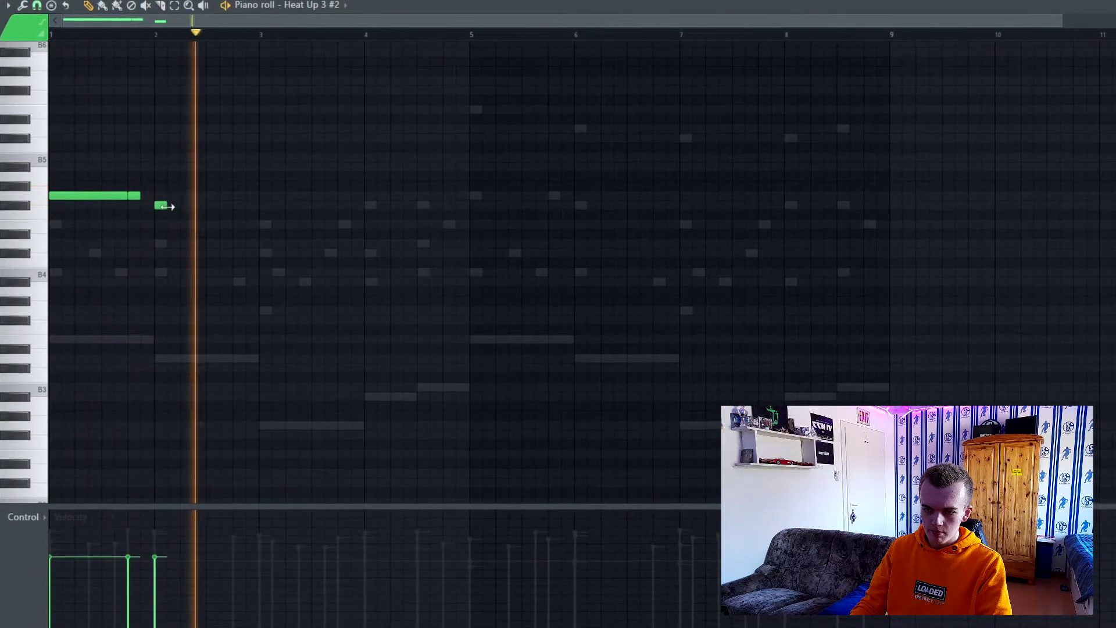
Continue the counter-melody with a quarter-bar A#4 ending bar 2, E5 notes across bar 3, and F#5 then E5 in bar 4
{"action": "left_click", "coordinate": [239, 283]}
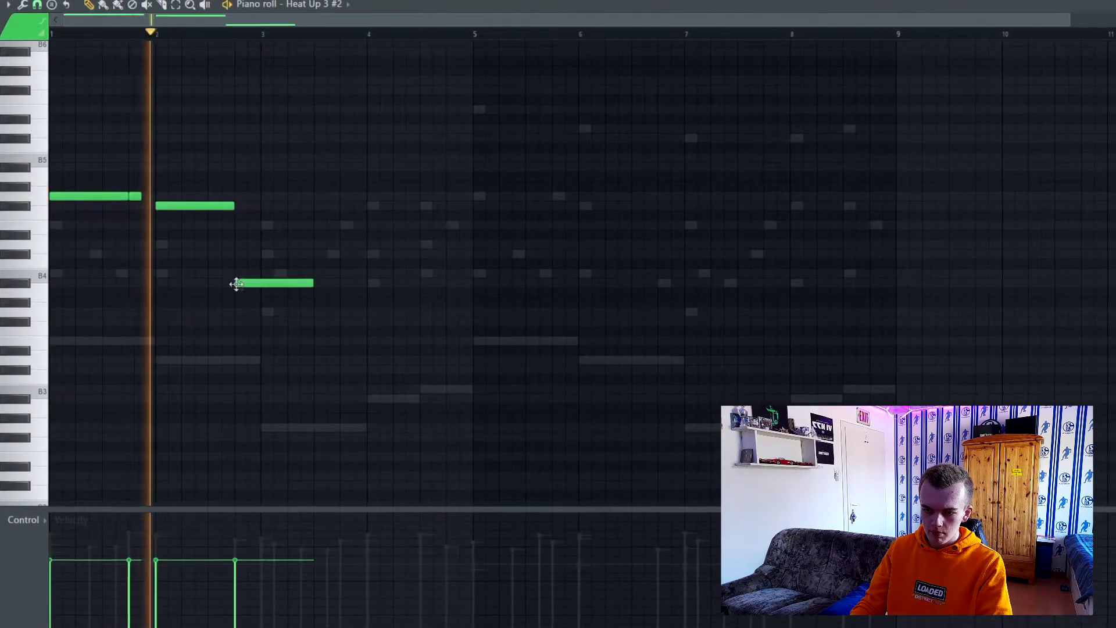
{"action": "left_click_drag", "start_coordinate": [313, 286], "coordinate": [259, 293]}
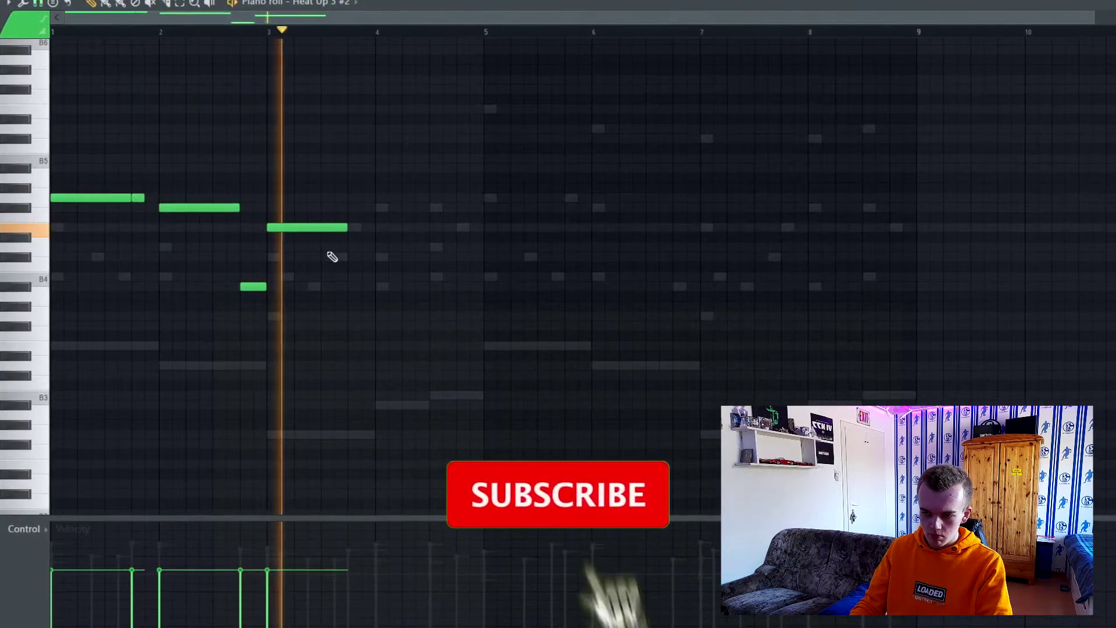
{"action": "left_click_drag", "start_coordinate": [348, 228], "coordinate": [464, 233]}
{"action": "left_click", "coordinate": [388, 209]}
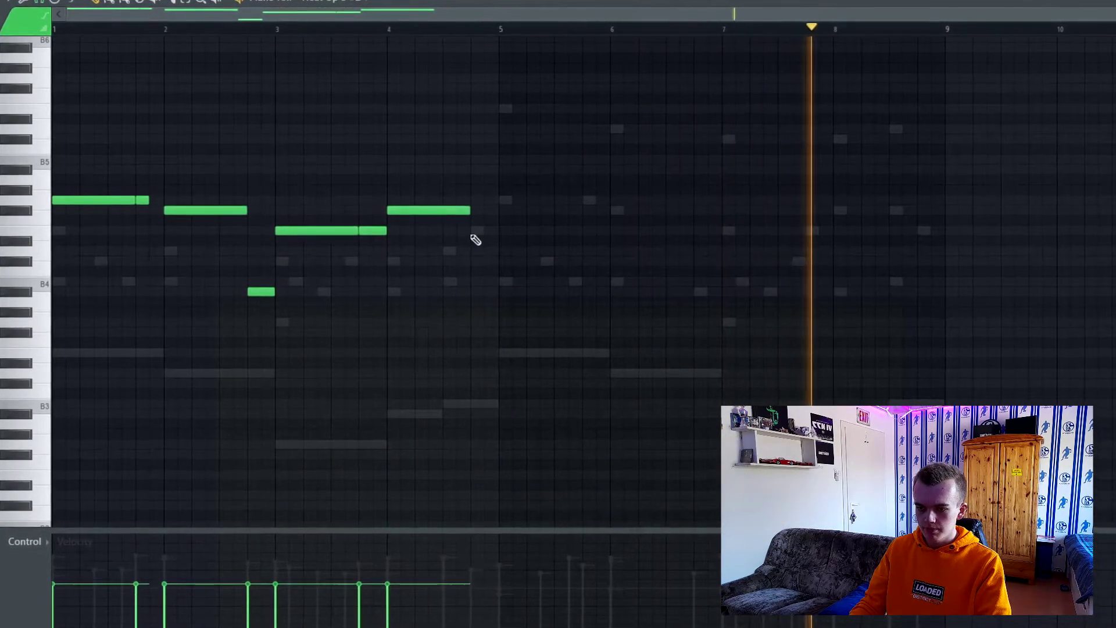
{"action": "left_click", "coordinate": [477, 233]}
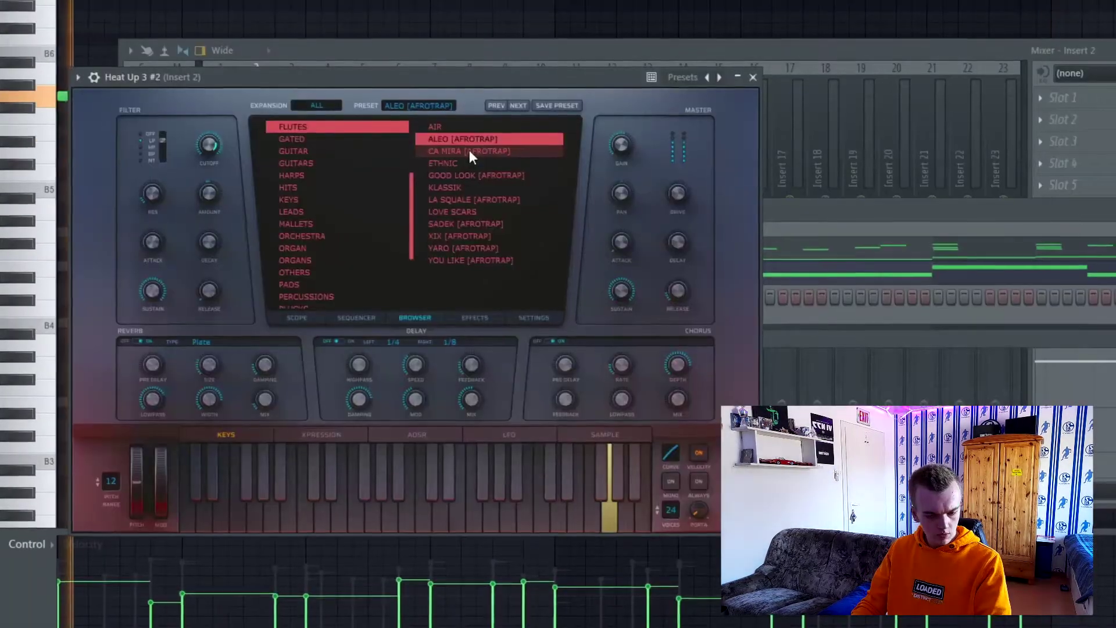
Audition the flute presets CA MIRA [AFROTRAP] and ETHNIC for the counter-melody
{"action": "left_click", "coordinate": [468, 153]}
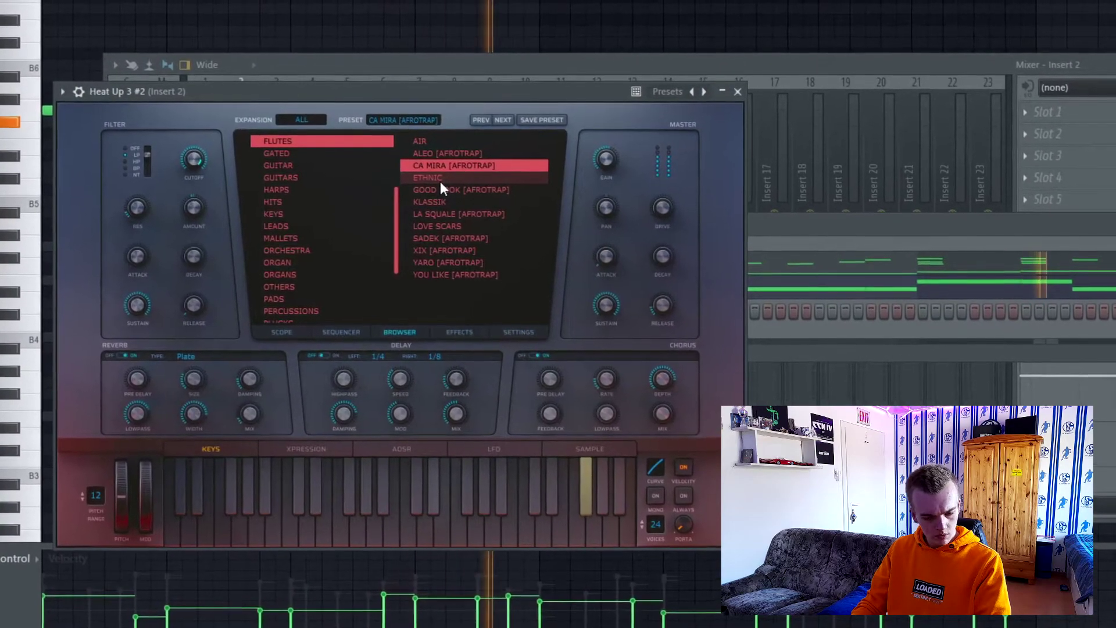
{"action": "left_click", "coordinate": [436, 185]}
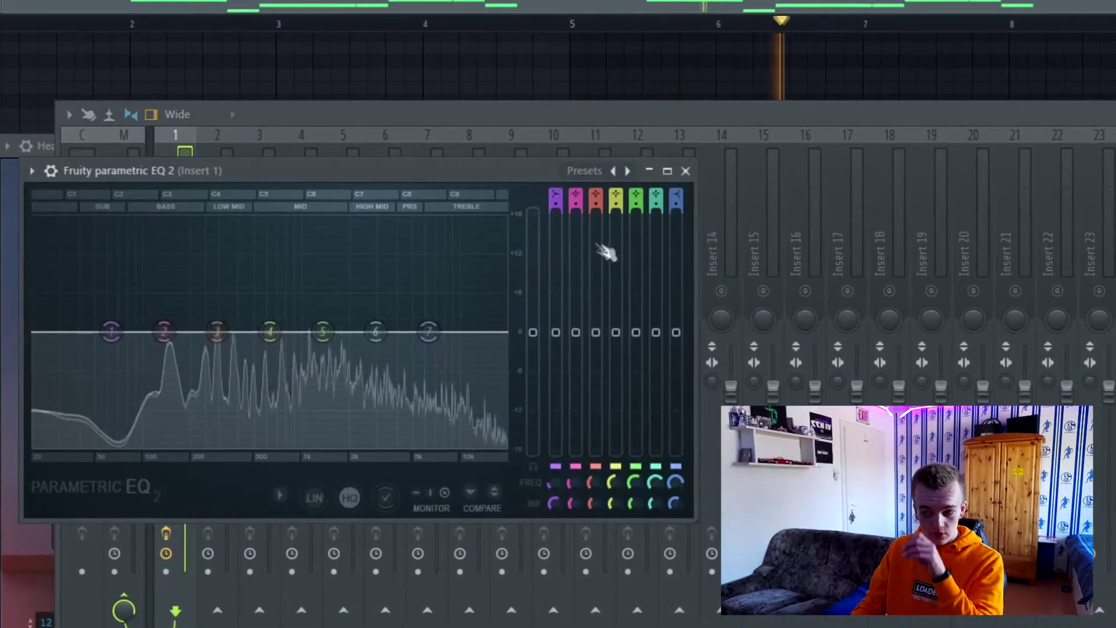
Cut the low end of Insert 1 with a steep high-pass on EQ band 1, just below 100 Hz
{"action": "left_click_drag", "start_coordinate": [557, 195], "coordinate": [556, 209]}
{"action": "scroll", "coordinate": [115, 329], "scroll_direction": "down", "scroll_amount": 3}
{"action": "mouse_move", "coordinate": [119, 334]}
{"action": "left_mouse_down"}
{"action": "mouse_move", "coordinate": [147, 335]}
{"action": "mouse_move", "coordinate": [132, 337]}
{"action": "left_mouse_up"}
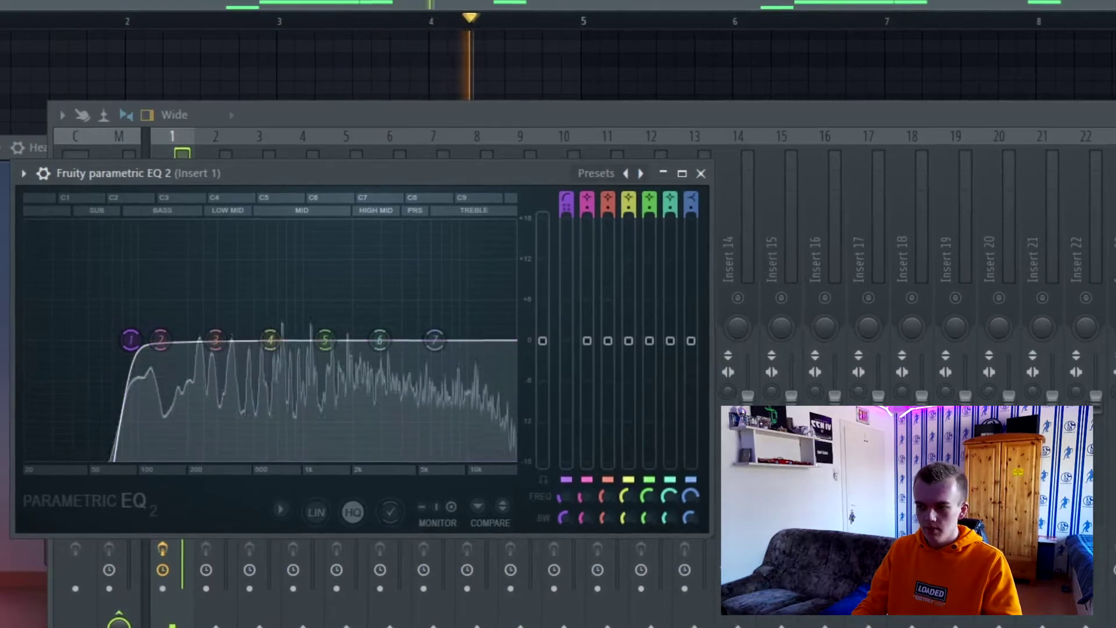
Add Fruity Delay 2 to Insert 1 and set its delay time to 4 steps
{"action": "left_click", "coordinate": [1107, 165]}
{"action": "left_click", "coordinate": [892, 87]}
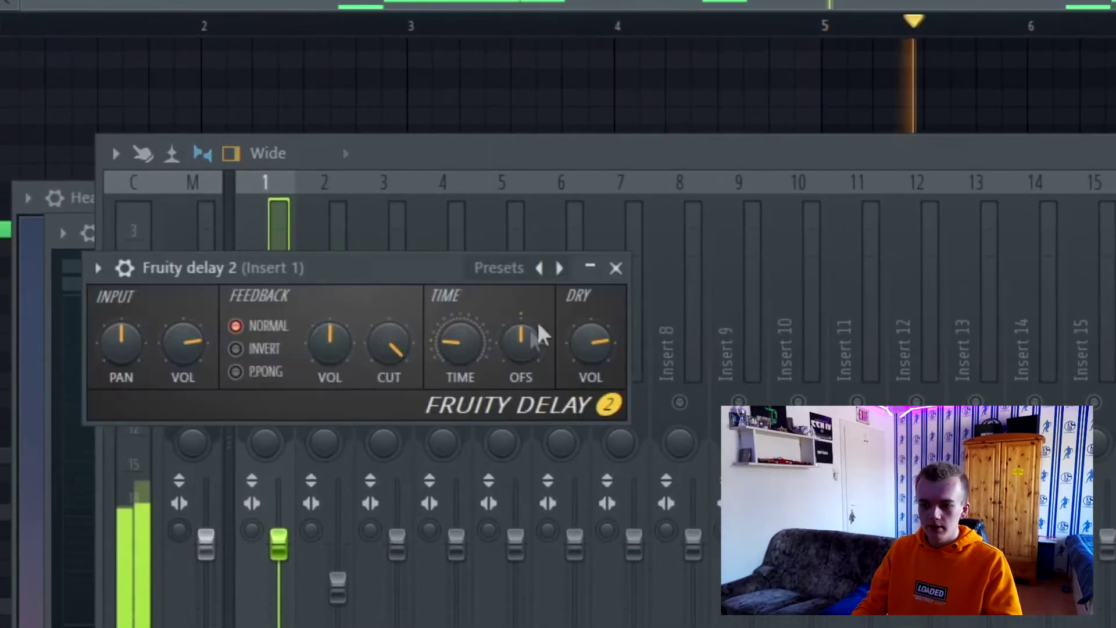
{"action": "right_click", "coordinate": [467, 356]}
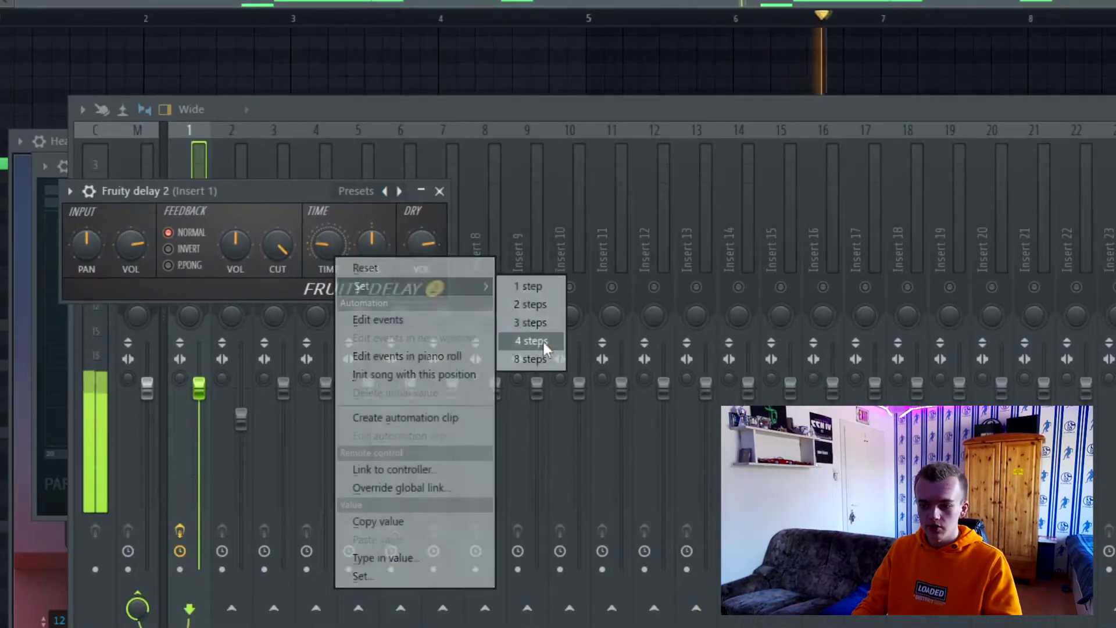
{"action": "left_click", "coordinate": [530, 340]}
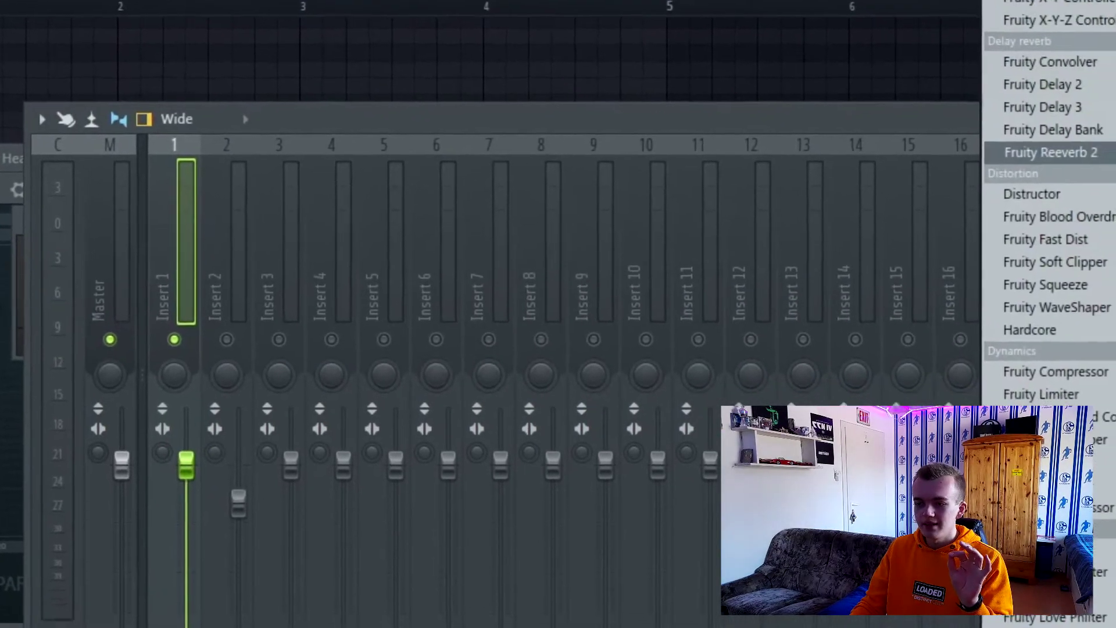
Add Fruity Reeverb 2 to Insert 1 and adjust its bass and wet level
{"action": "left_click", "coordinate": [1040, 149]}
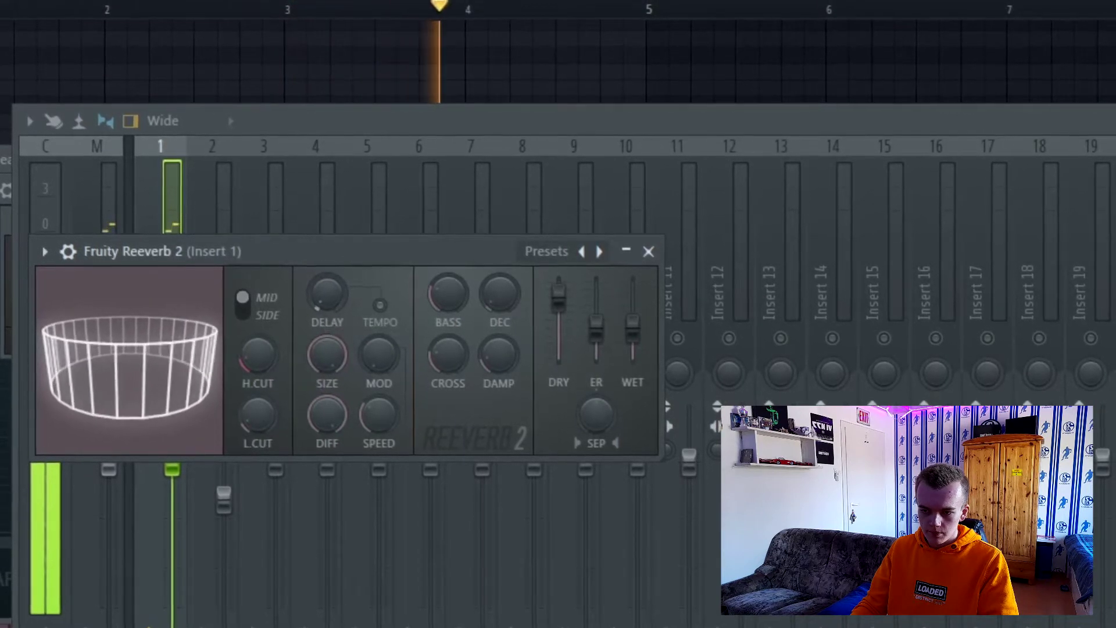
{"action": "left_click_drag", "start_coordinate": [446, 295], "coordinate": [446, 284]}
{"action": "left_click_drag", "start_coordinate": [631, 332], "coordinate": [631, 331]}
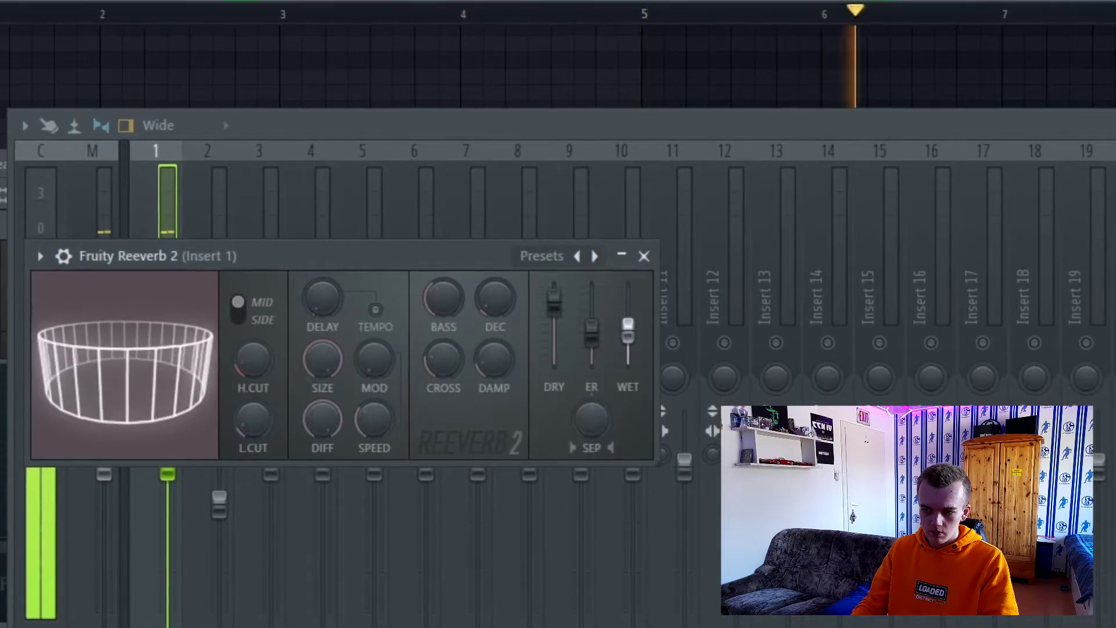
Add Patcher with the 1K Detuner preset to Insert 1 and turn up its main knob moderately
{"action": "left_click", "coordinate": [644, 255]}
{"action": "left_click", "coordinate": [905, 210]}
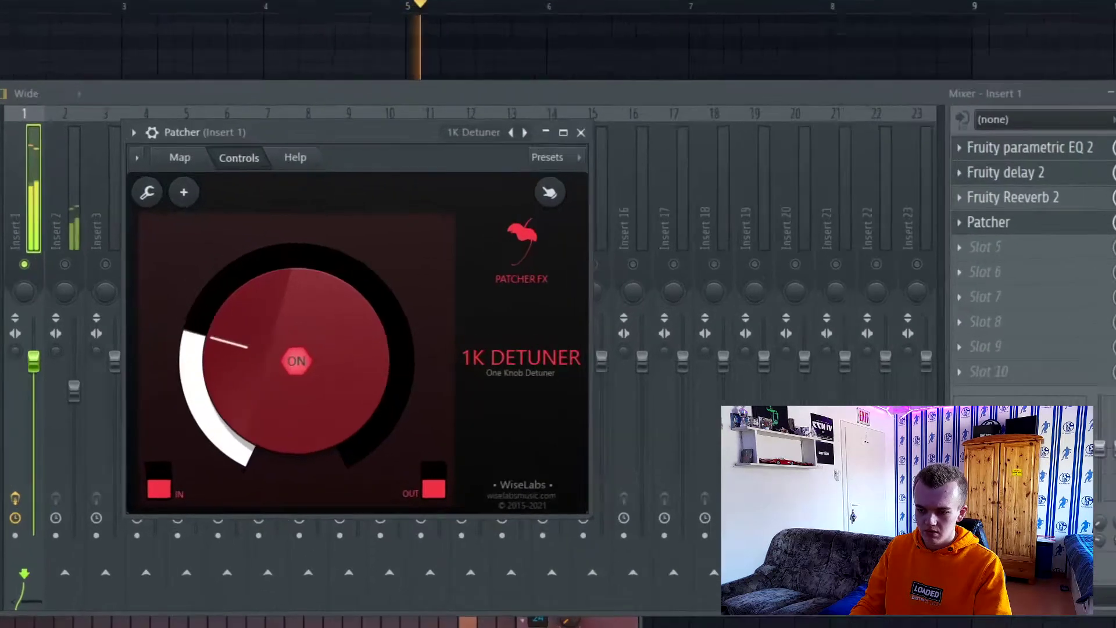
{"action": "mouse_move", "coordinate": [279, 361]}
{"action": "left_mouse_down"}
{"action": "mouse_move", "coordinate": [279, 394]}
{"action": "mouse_move", "coordinate": [279, 362]}
{"action": "left_mouse_up"}
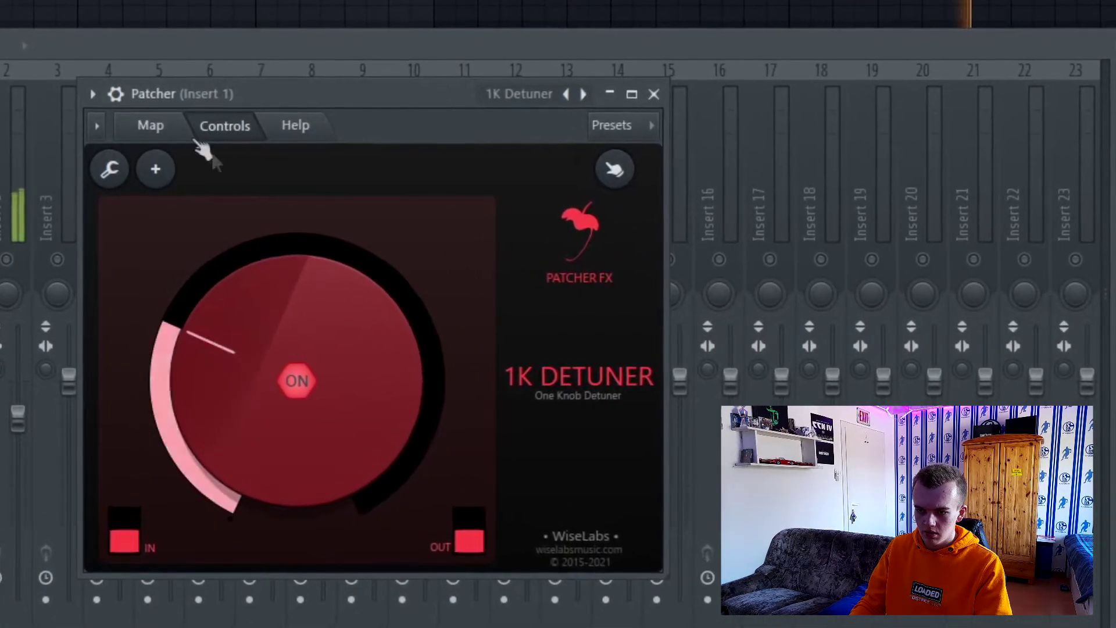
{"action": "left_click", "coordinate": [168, 126]}
{"action": "left_click", "coordinate": [230, 127]}
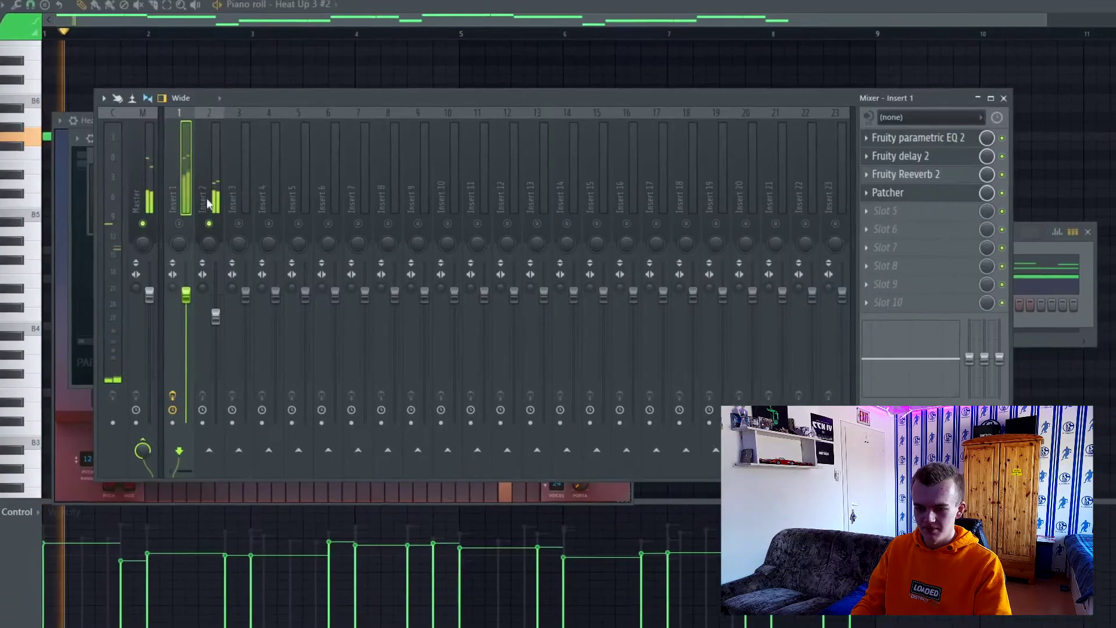
Lower the volume of Insert 2 slightly and add Fruity parametric EQ 2 with a mid-range dip on band 4
{"action": "left_click", "coordinate": [207, 200]}
{"action": "left_click_drag", "start_coordinate": [210, 297], "coordinate": [217, 328]}
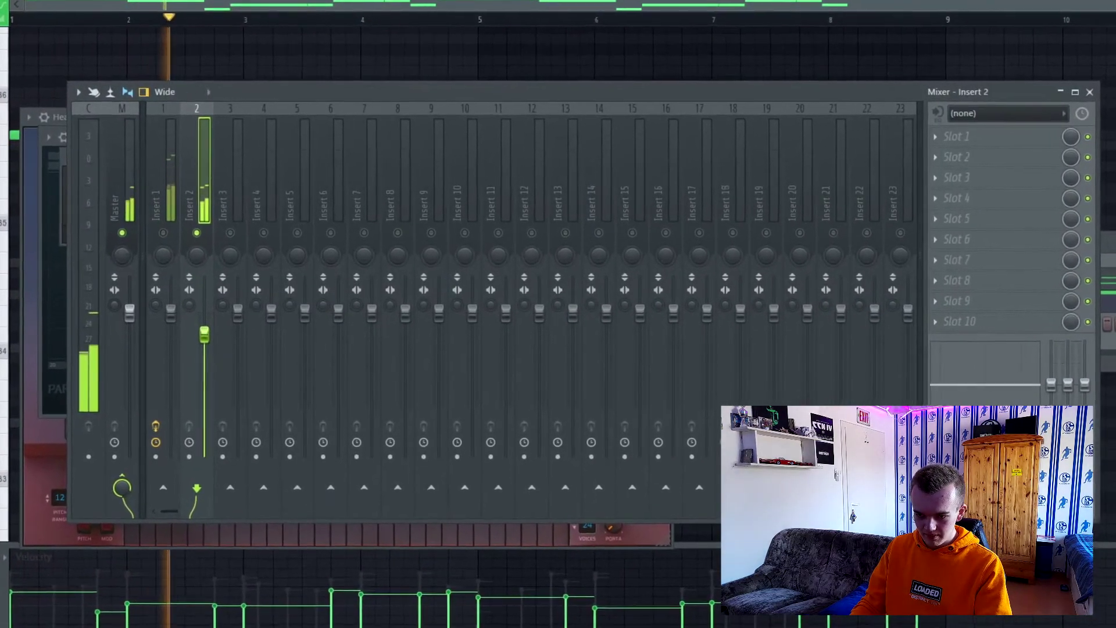
{"action": "left_click", "coordinate": [913, 137]}
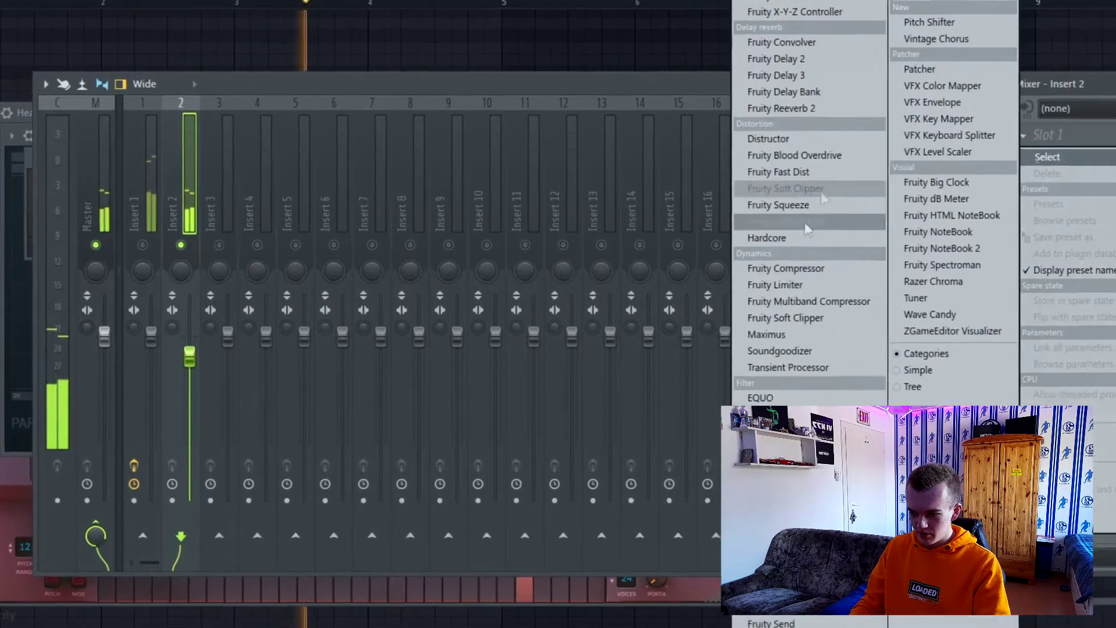
{"action": "left_click", "coordinate": [782, 469]}
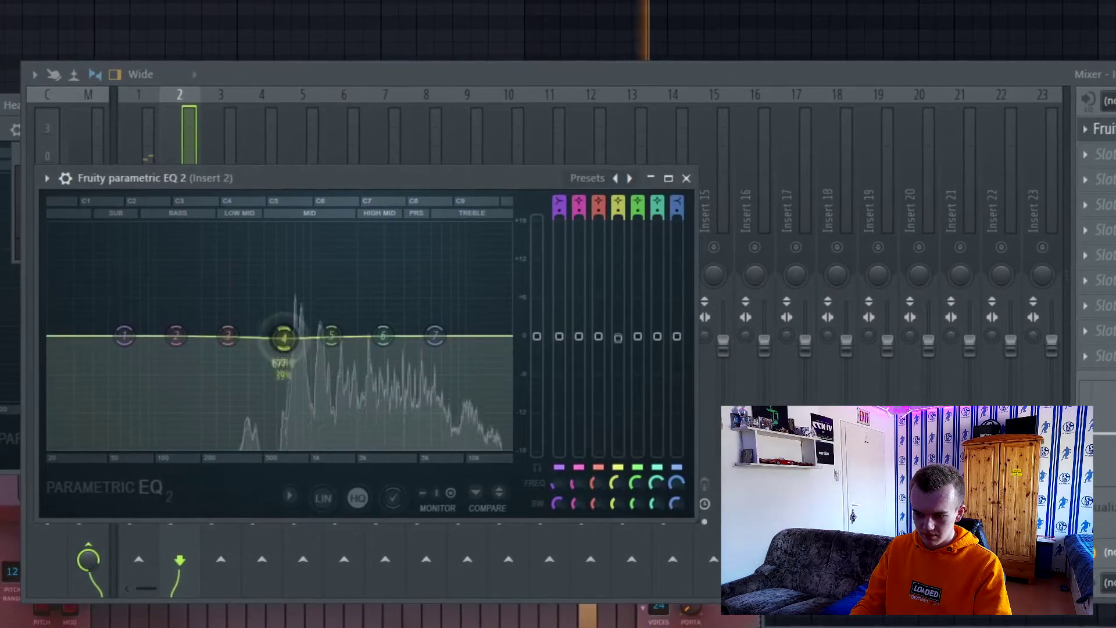
{"action": "left_click_drag", "start_coordinate": [279, 335], "coordinate": [299, 371]}
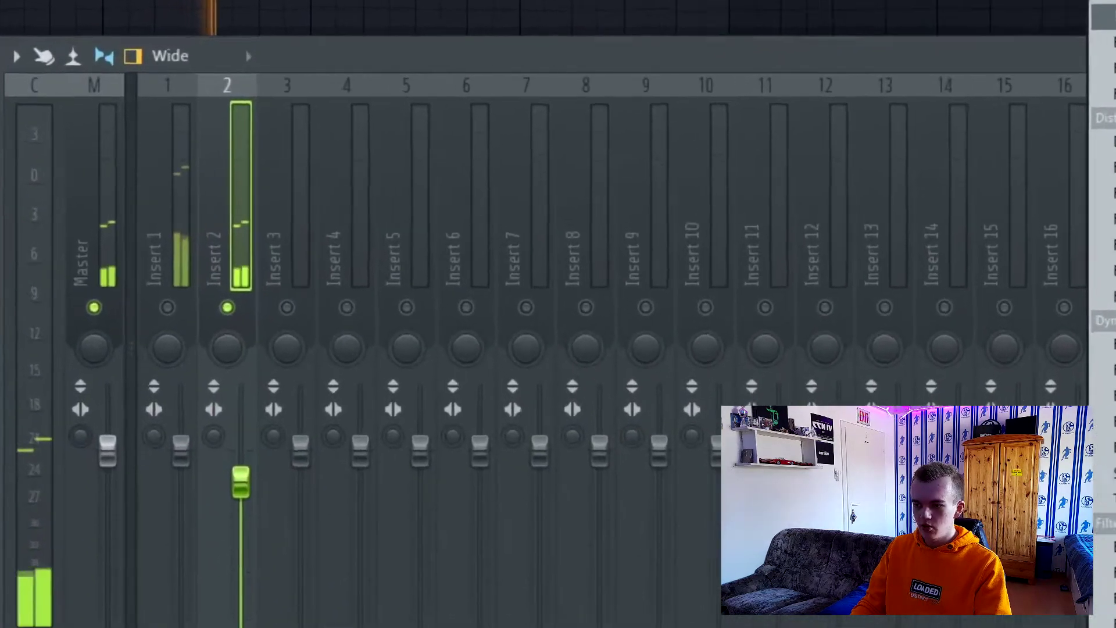
Add Fruity Delay 2 to Insert 2 and set its delay time to 4 steps
{"action": "left_click", "coordinate": [941, 27]}
{"action": "right_click", "coordinate": [468, 354]}
{"action": "mouse_move", "coordinate": [431, 271]}
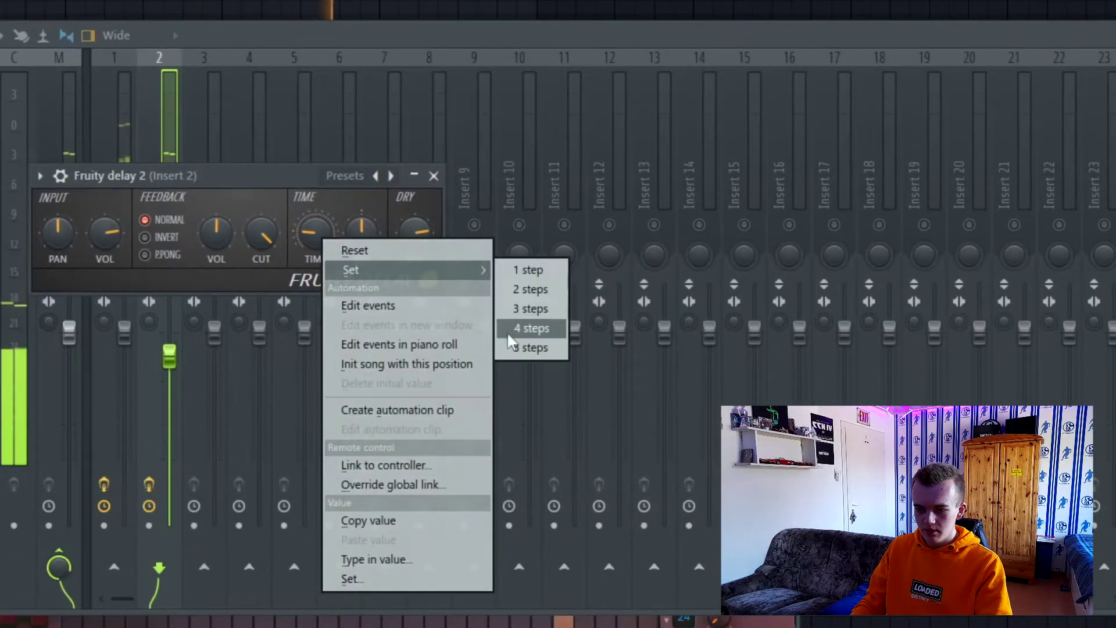
{"action": "left_click", "coordinate": [523, 326]}
{"action": "left_click", "coordinate": [267, 385]}
{"action": "left_click_drag", "start_coordinate": [161, 361], "coordinate": [161, 445]}
{"action": "key", "text": "Escape"}
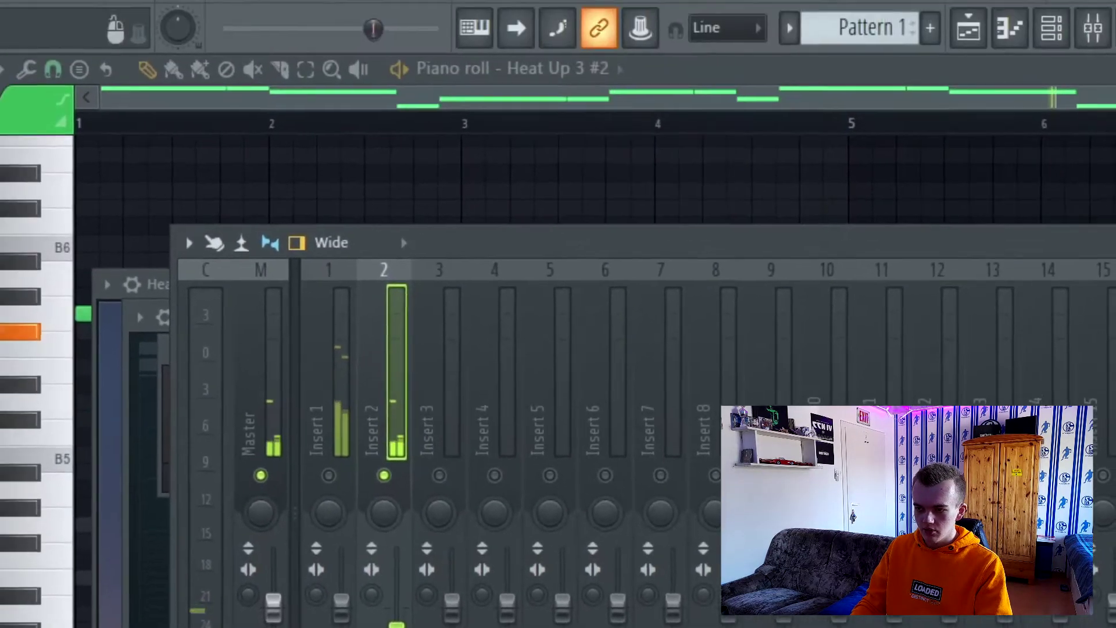
Add Fruity Reeverb 2 to Insert 2 and raise its room size and bass
{"action": "left_click", "coordinate": [1113, 276]}
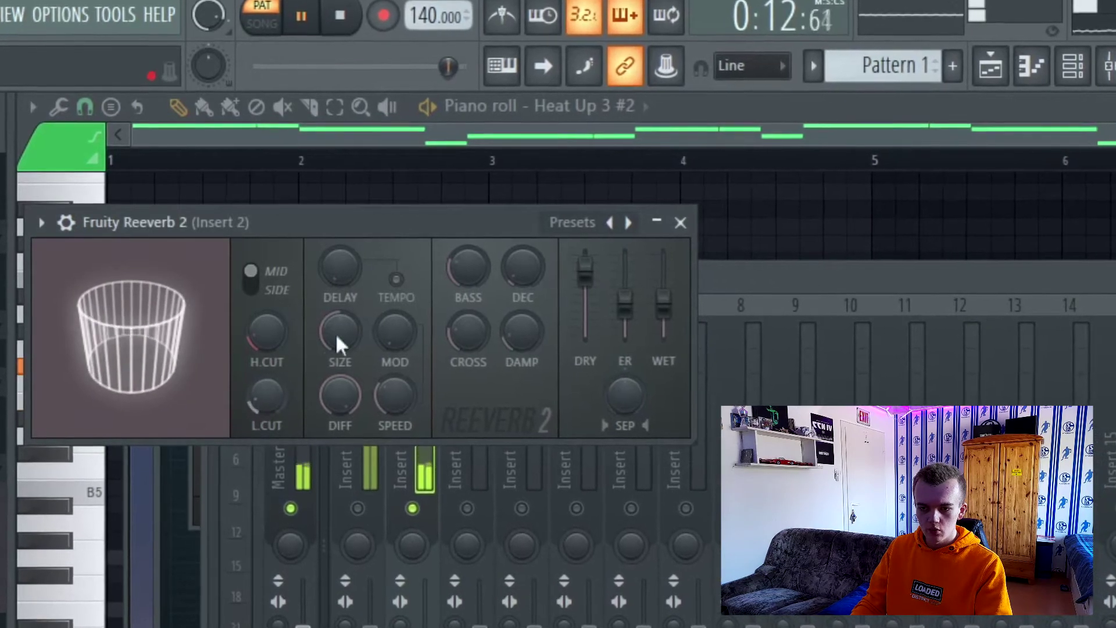
{"action": "left_click_drag", "start_coordinate": [337, 341], "coordinate": [330, 336]}
{"action": "left_click_drag", "start_coordinate": [464, 276], "coordinate": [464, 266]}
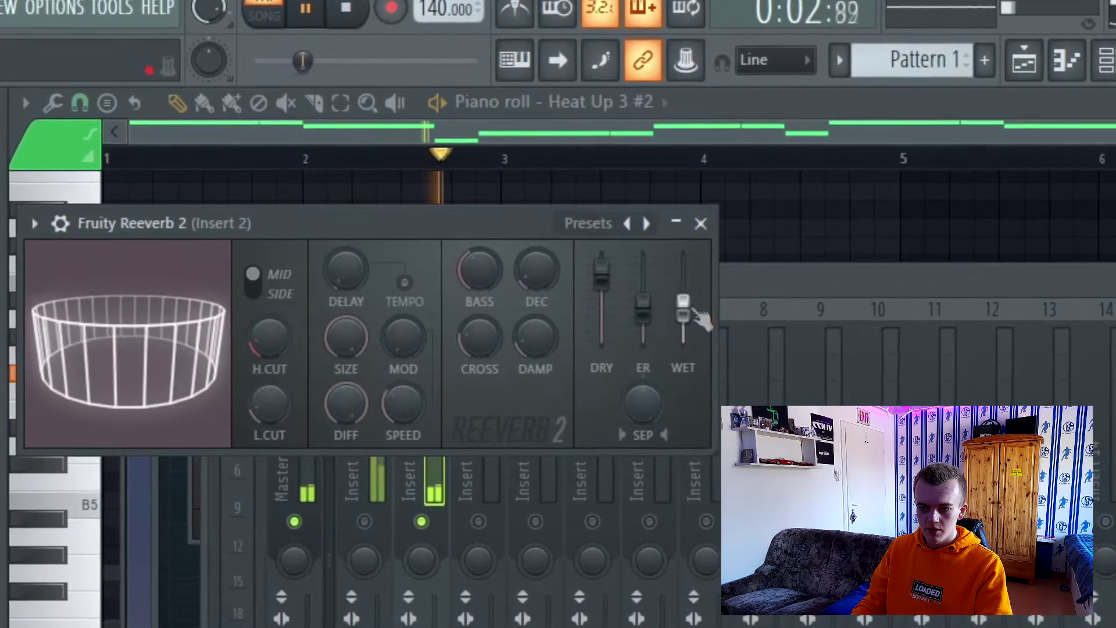
{"action": "left_click", "coordinate": [703, 223]}
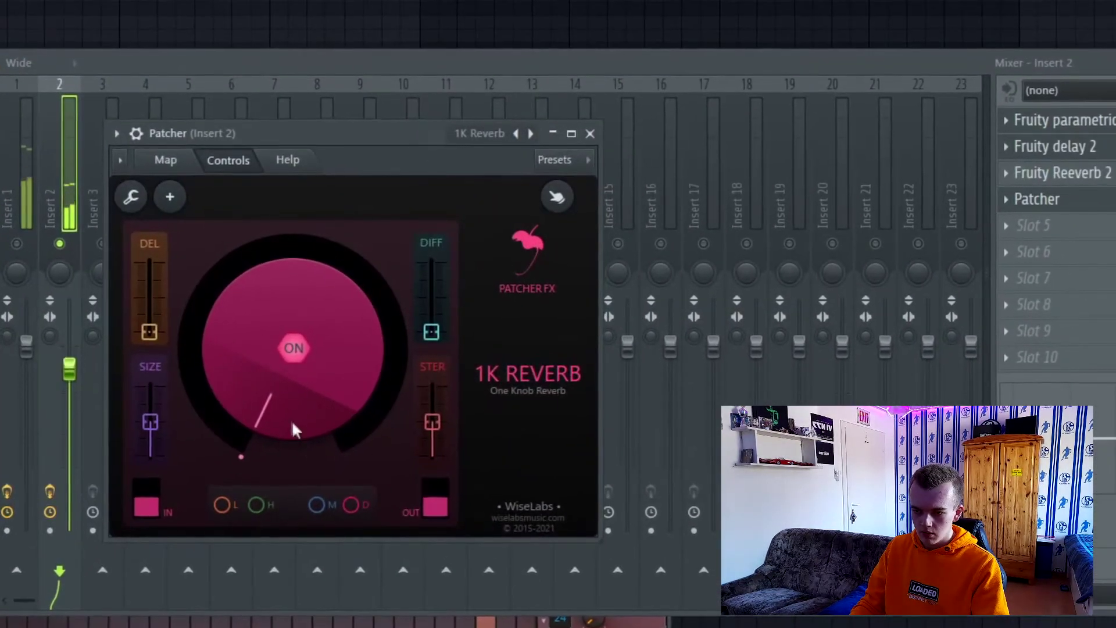
Add Patcher with the 1K Reverb preset to Insert 2 and raise its reverb amount, size and stereo width
{"action": "left_click_drag", "start_coordinate": [293, 424], "coordinate": [292, 413]}
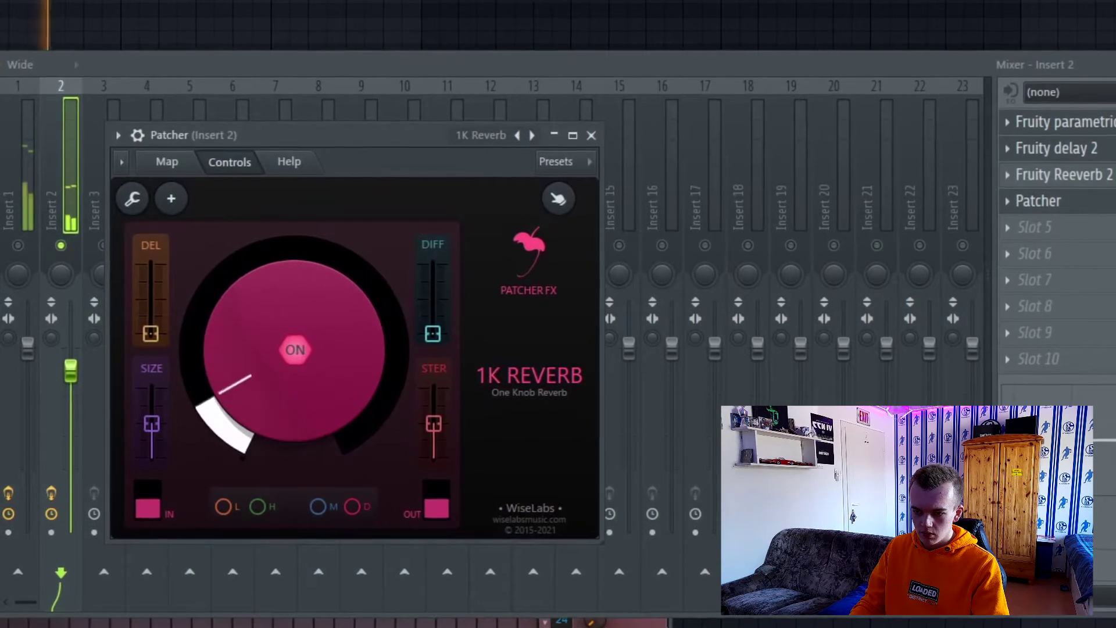
{"action": "left_click_drag", "start_coordinate": [169, 427], "coordinate": [170, 404]}
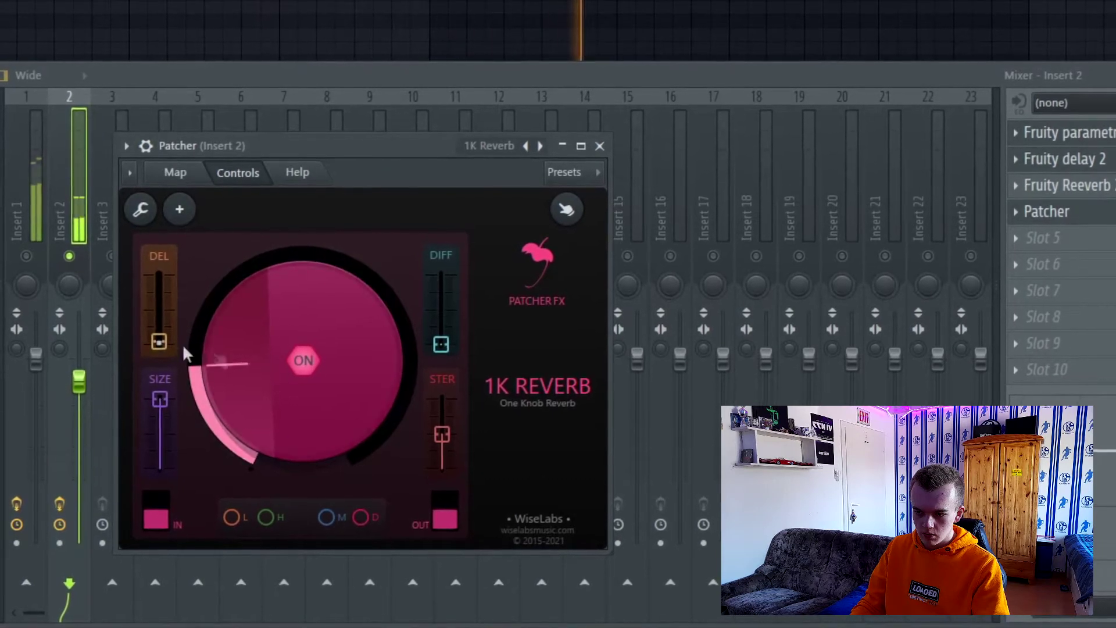
{"action": "left_click_drag", "start_coordinate": [257, 375], "coordinate": [256, 366]}
{"action": "left_click_drag", "start_coordinate": [441, 436], "coordinate": [443, 422]}
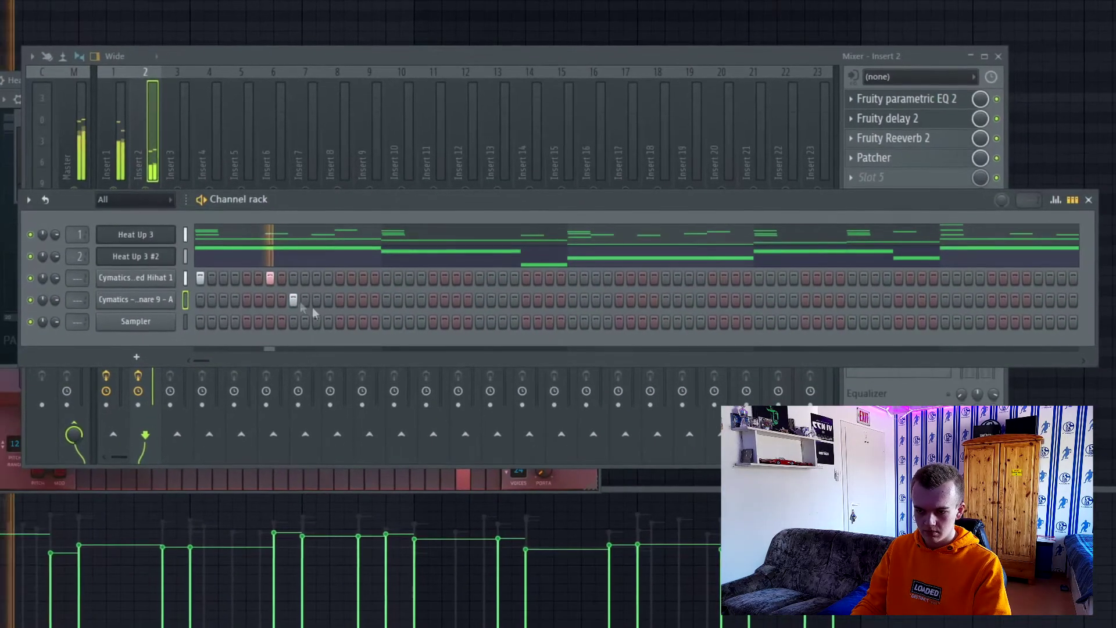
Program snare hits on steps 25, 31, 41, 47, 51 and 57 of the Cymatics snare channel
{"action": "left_click", "coordinate": [478, 298]}
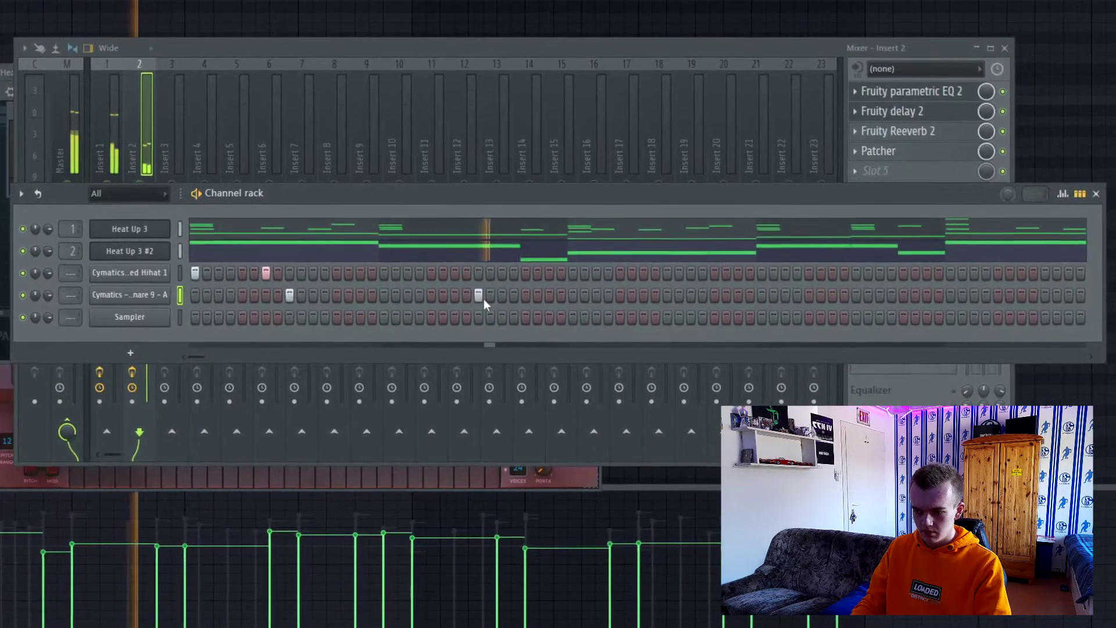
{"action": "left_click", "coordinate": [549, 299]}
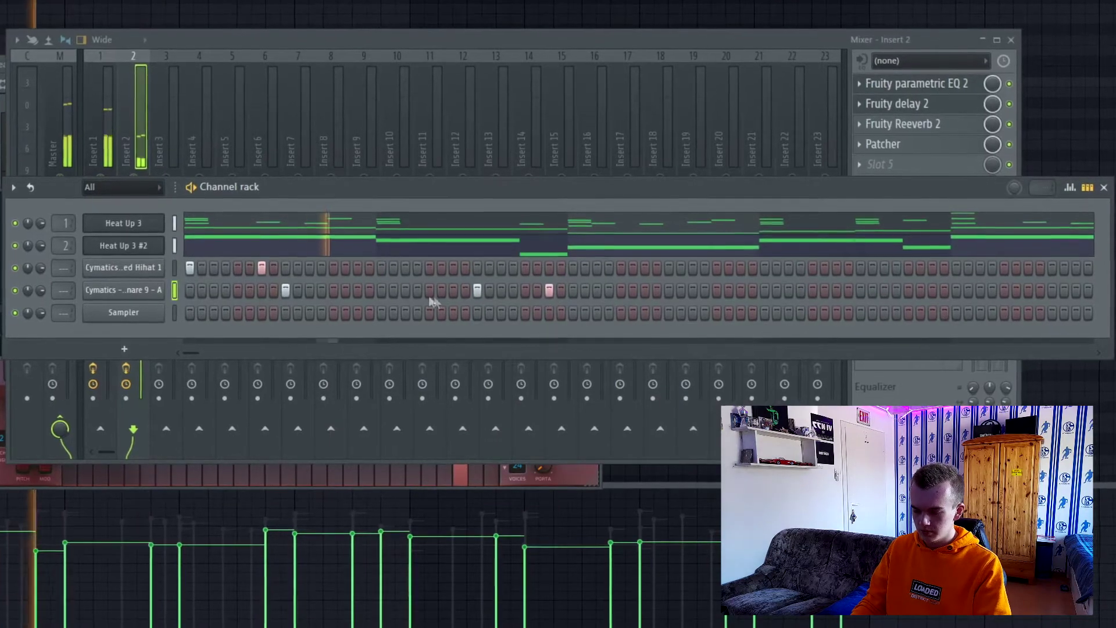
{"action": "left_click", "coordinate": [669, 287]}
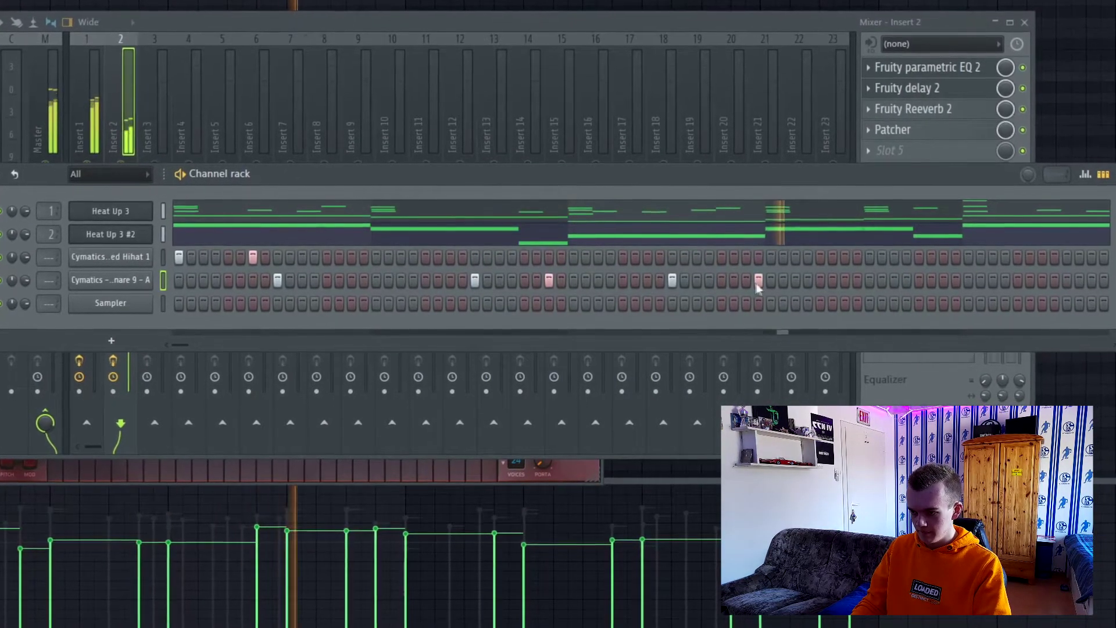
{"action": "left_click", "coordinate": [747, 278]}
{"action": "left_click", "coordinate": [797, 278]}
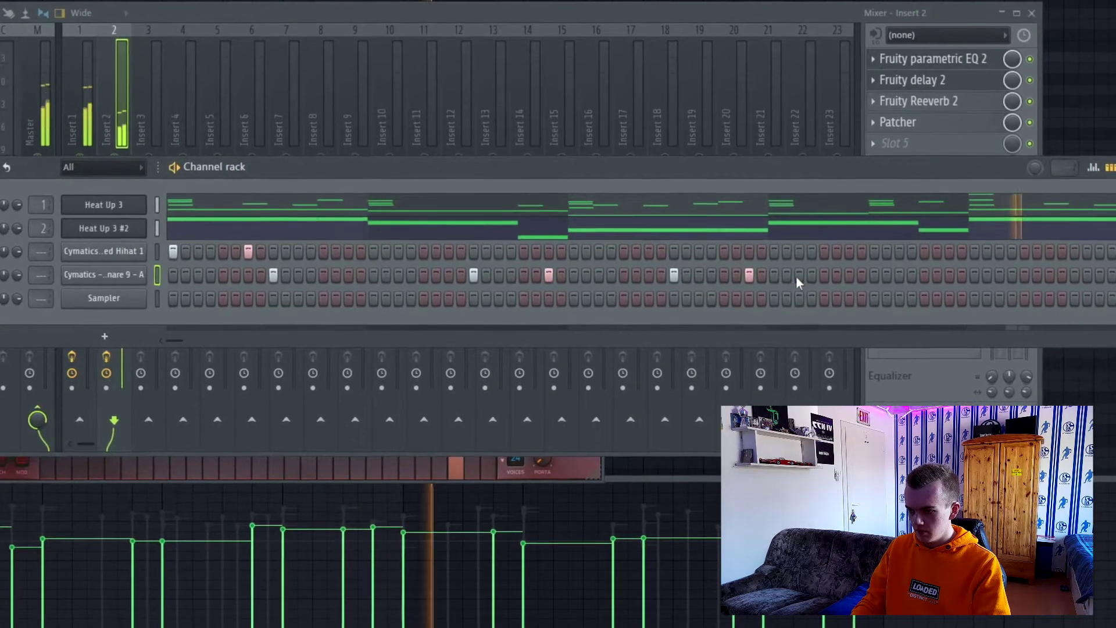
{"action": "left_click", "coordinate": [872, 278]}
Program Cymatics Cobra Closed Hihat 1 hits on steps 17, 20, 23, 29, 30, 35 and 39
{"action": "left_click", "coordinate": [372, 249]}
{"action": "left_click", "coordinate": [397, 248]}
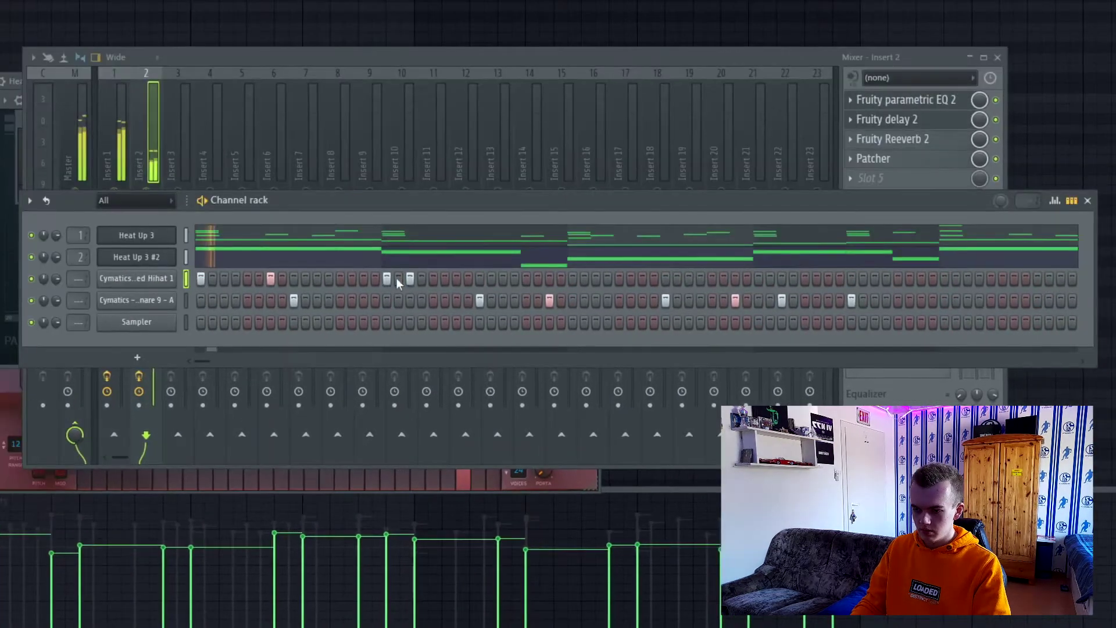
{"action": "left_click", "coordinate": [433, 278]}
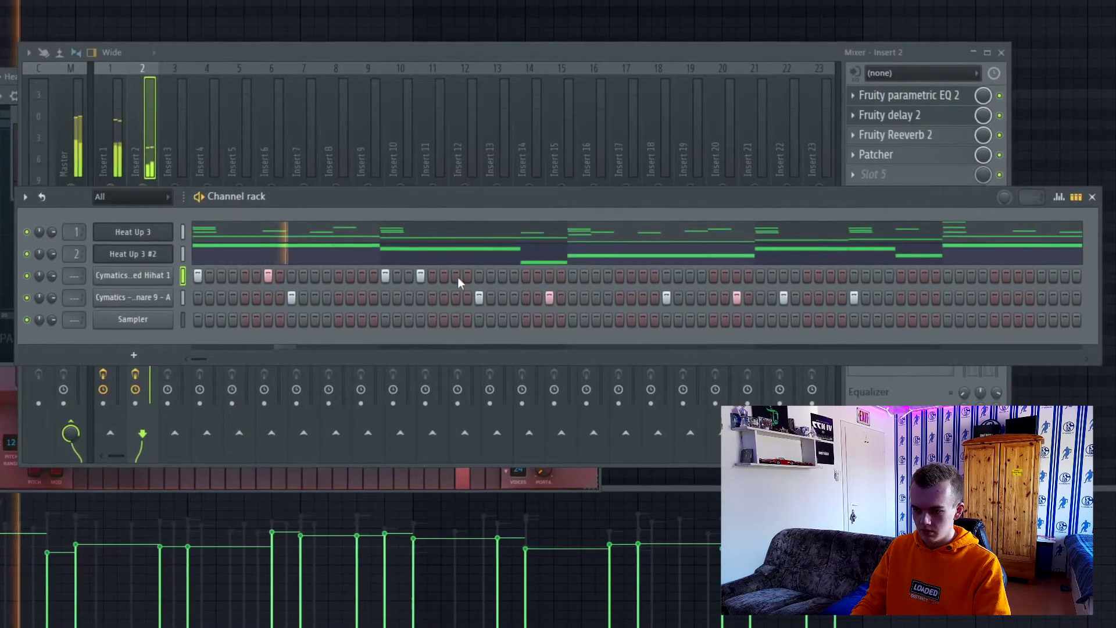
{"action": "left_click", "coordinate": [457, 277]}
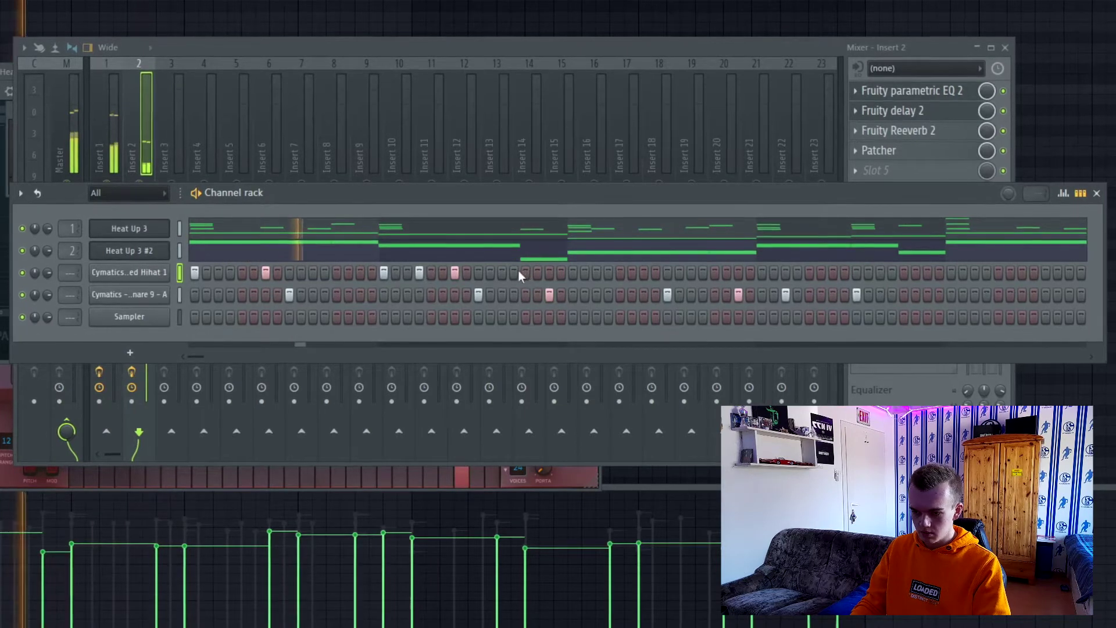
{"action": "left_click", "coordinate": [526, 272]}
{"action": "left_click", "coordinate": [537, 272]}
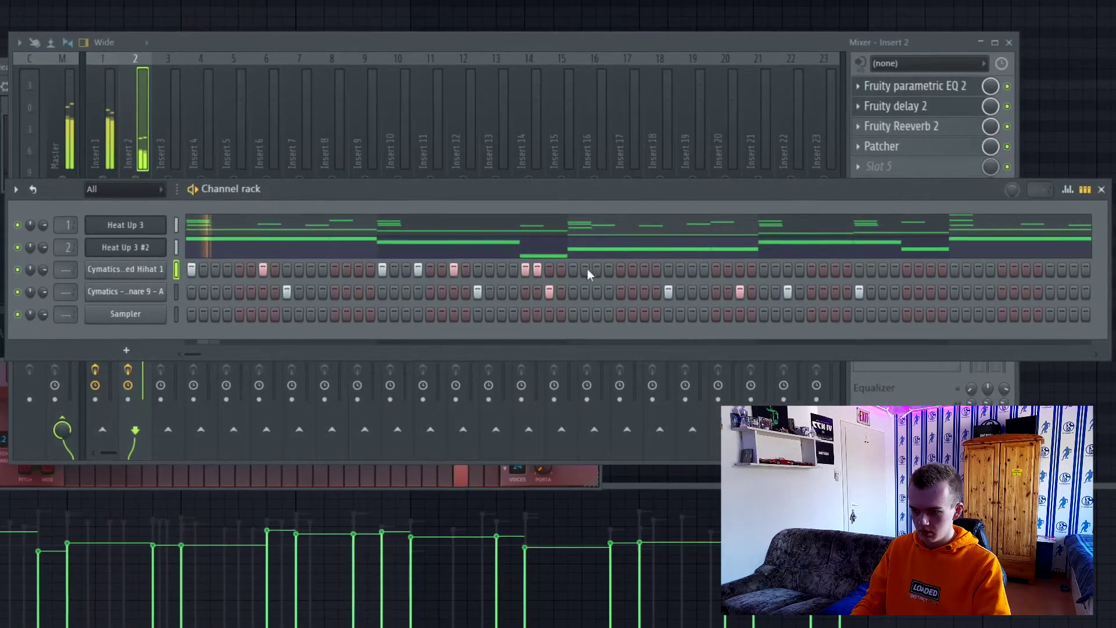
{"action": "left_click", "coordinate": [596, 269]}
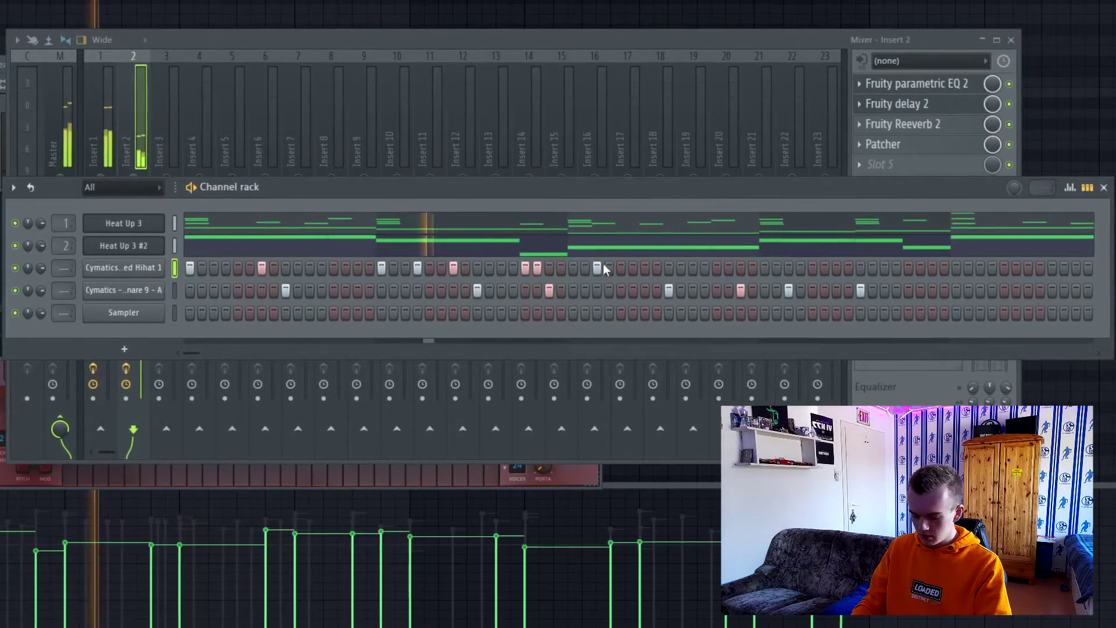
{"action": "left_click", "coordinate": [647, 267]}
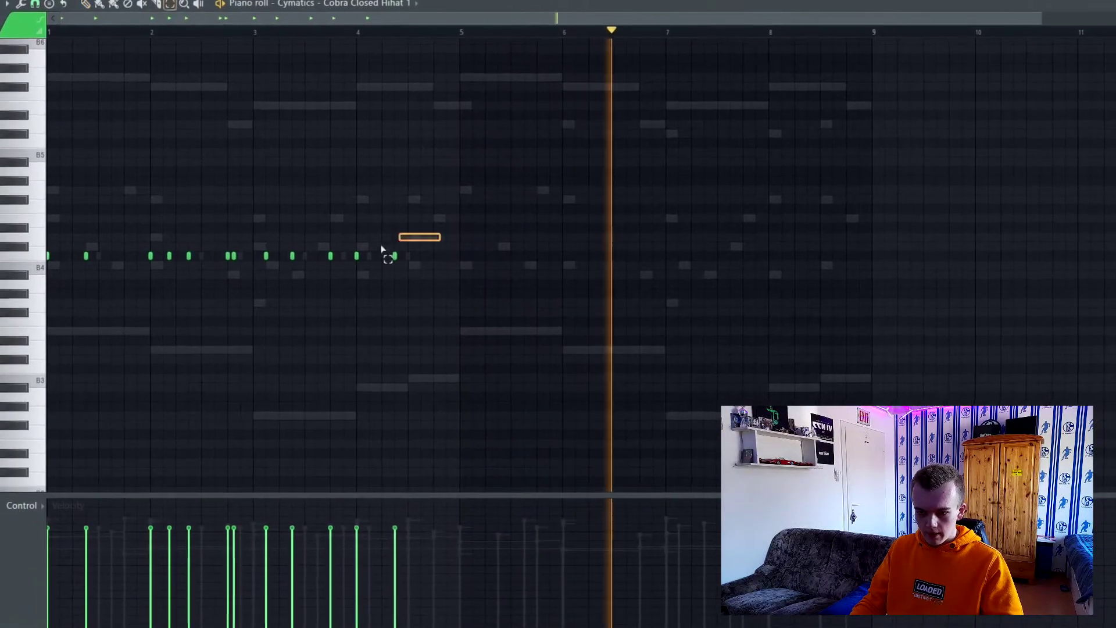
Transpose all Cobra Closed Hihat 1 notes down to G#4 in the piano roll, deselect them and stop playback
{"action": "key", "text": "ctrl+a"}
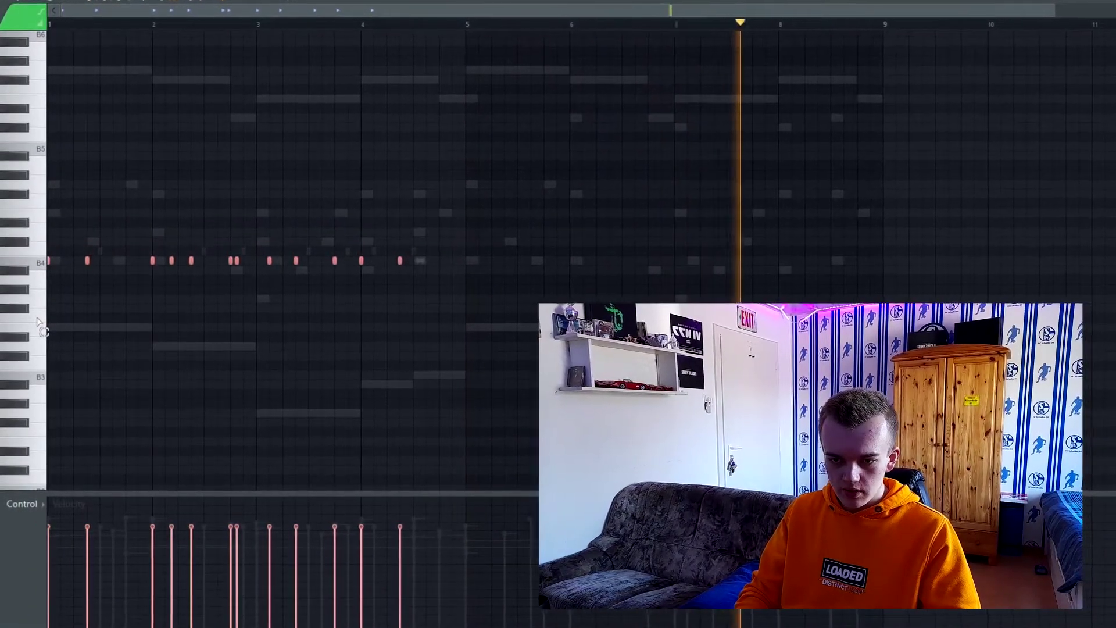
{"action": "key", "text": "shift+Down"}
{"action": "key", "text": "shift+Down"}
{"action": "key", "text": "shift+Down"}
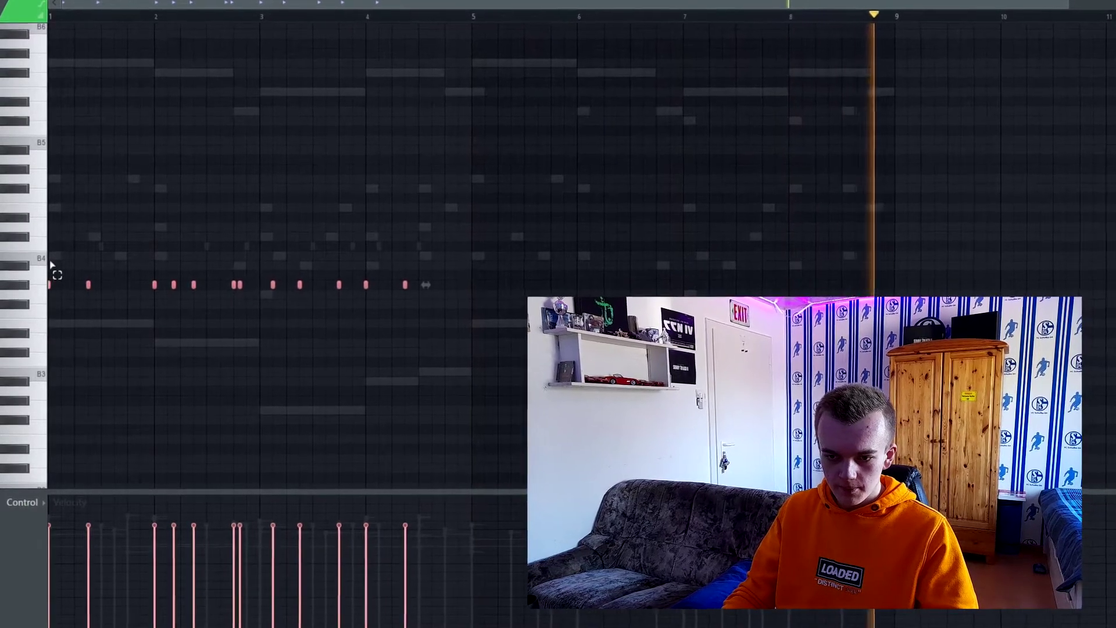
{"action": "key", "text": "ctrl+d"}
{"action": "key", "text": "space"}
Draw a two-step hihat note on B4 at the pattern start and duplicate it back to back across four bars
{"action": "left_click", "coordinate": [56, 257]}
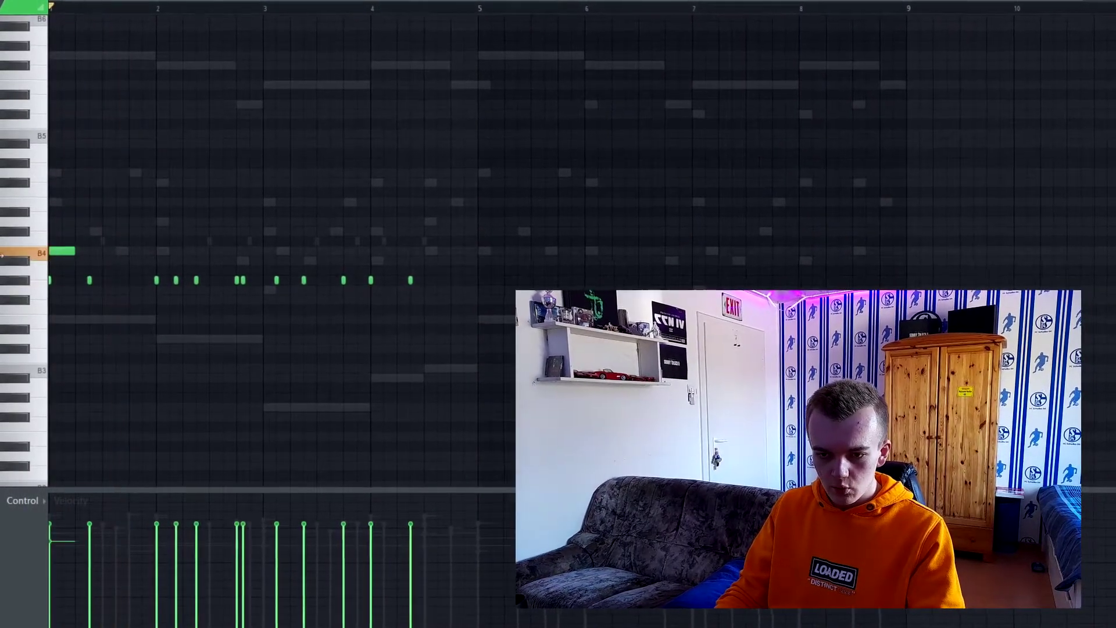
{"action": "left_click_drag", "start_coordinate": [73, 251], "coordinate": [60, 252]}
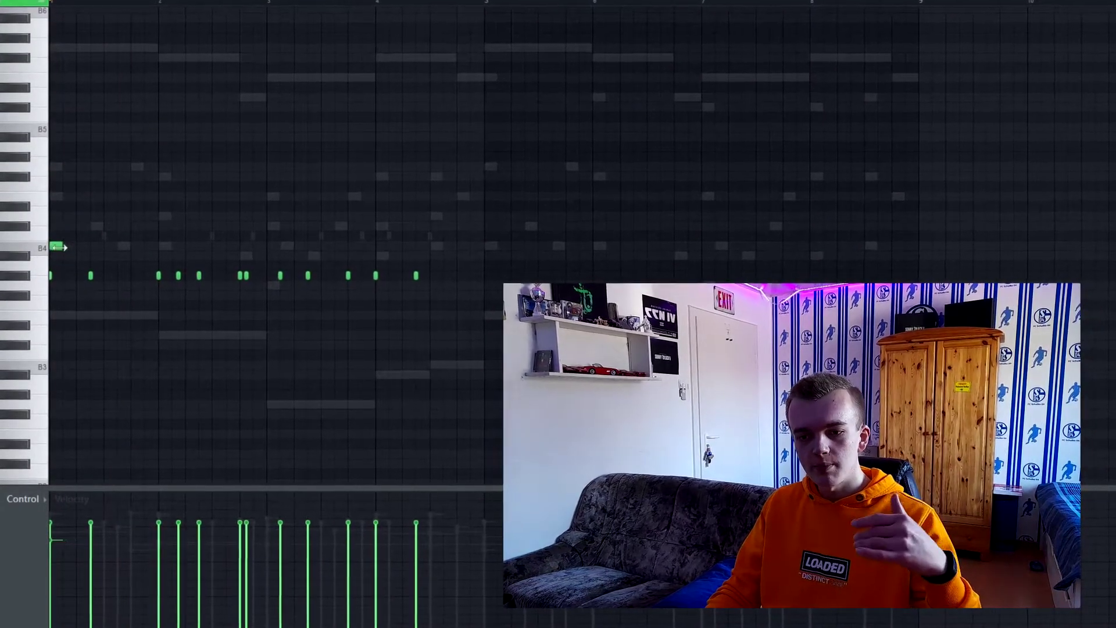
{"action": "left_click", "coordinate": [58, 247], "text": "ctrl"}
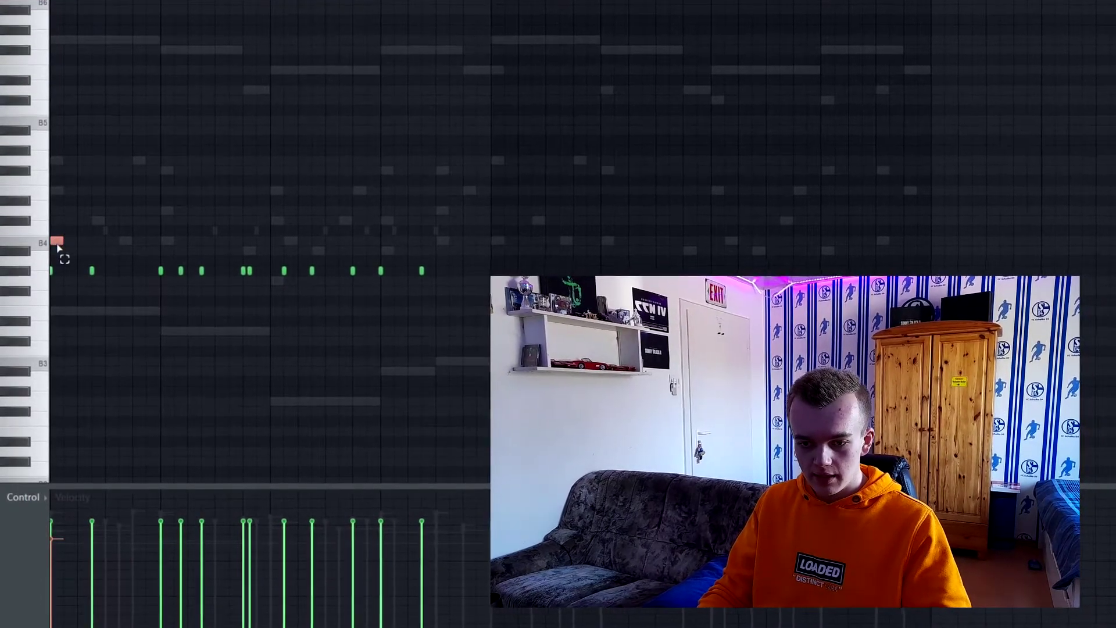
{"action": "key", "text": "ctrl+b"}
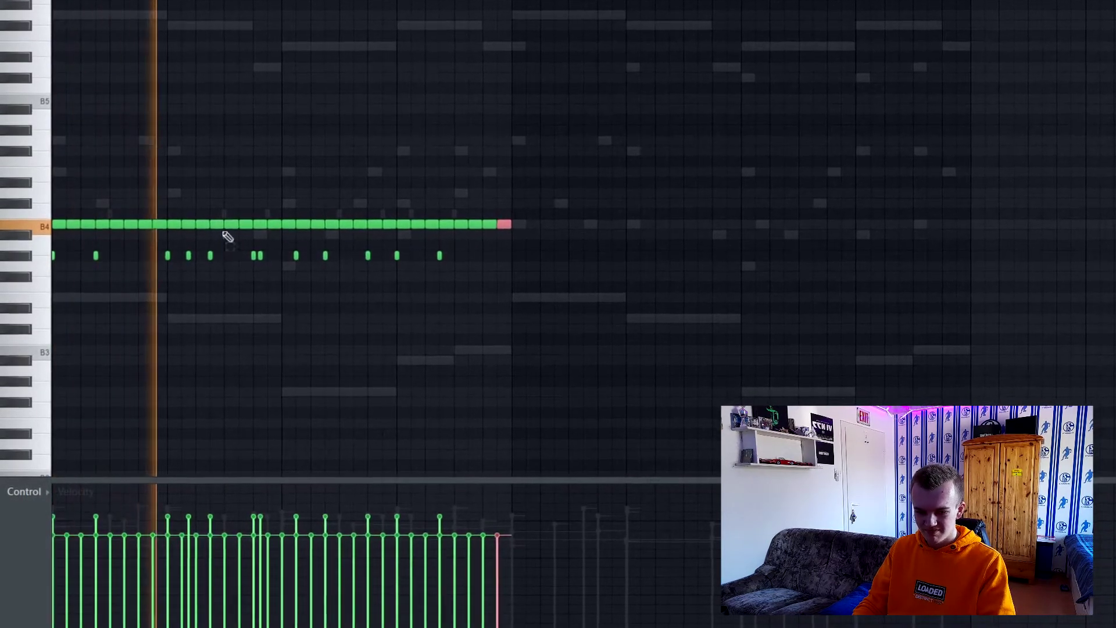
{"action": "left_click", "coordinate": [78, 219], "text": "ctrl"}
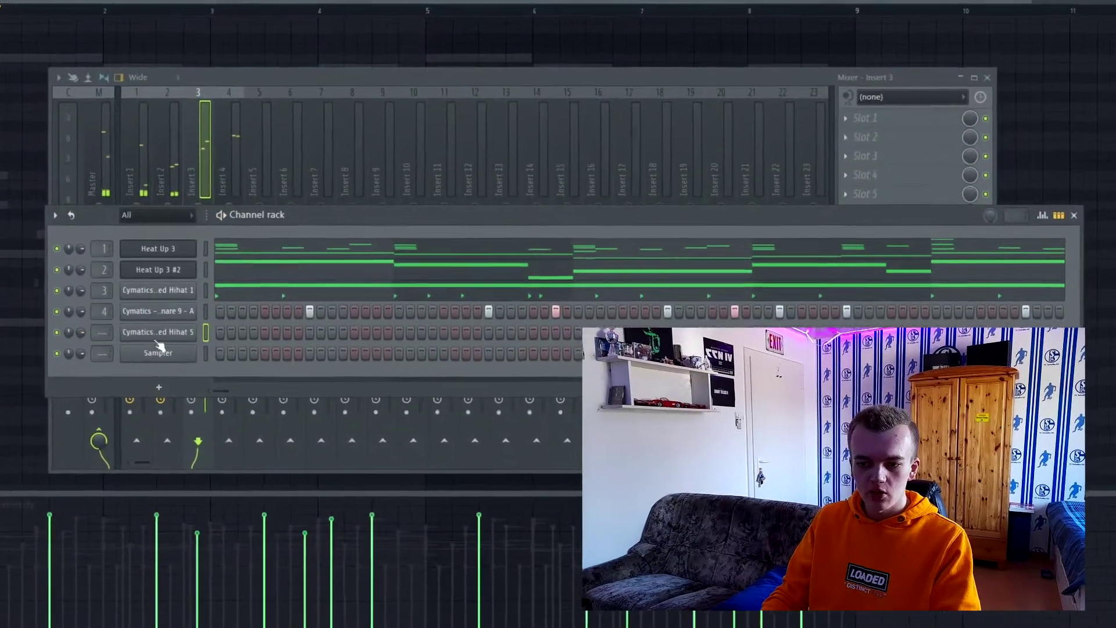
Fill the Cobra Closed Hihat 5 channel with a hit every four steps and route it to its own mixer track
{"action": "right_click", "coordinate": [133, 331]}
{"action": "left_click", "coordinate": [354, 383]}
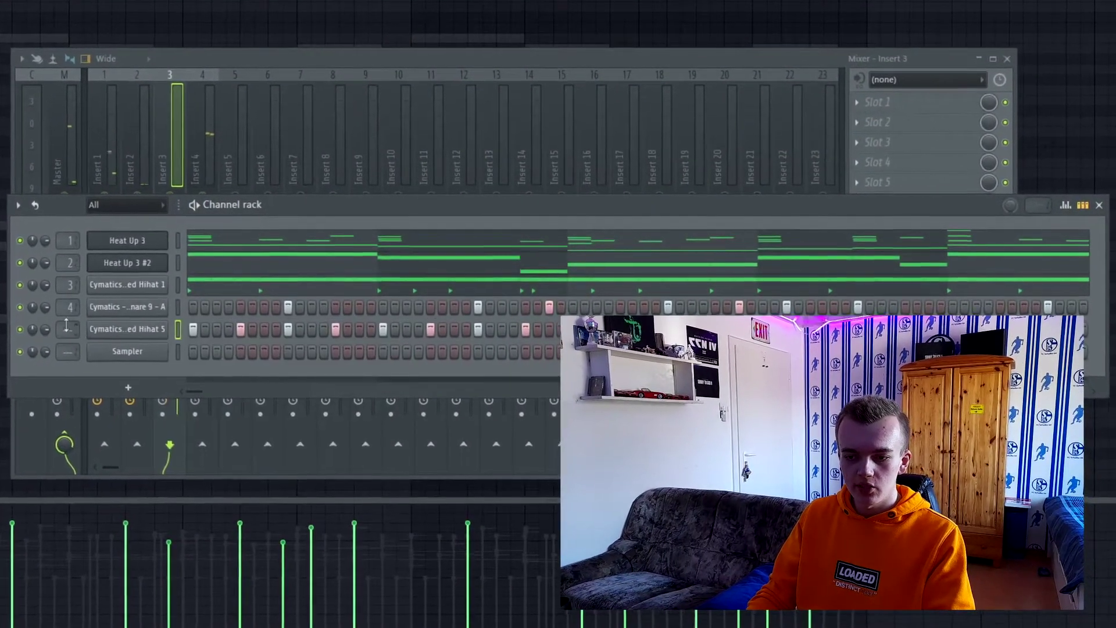
{"action": "scroll", "coordinate": [78, 323], "scroll_direction": "up", "scroll_amount": 2}
{"action": "left_click_drag", "start_coordinate": [65, 331], "coordinate": [64, 318]}
{"action": "key", "text": "space"}
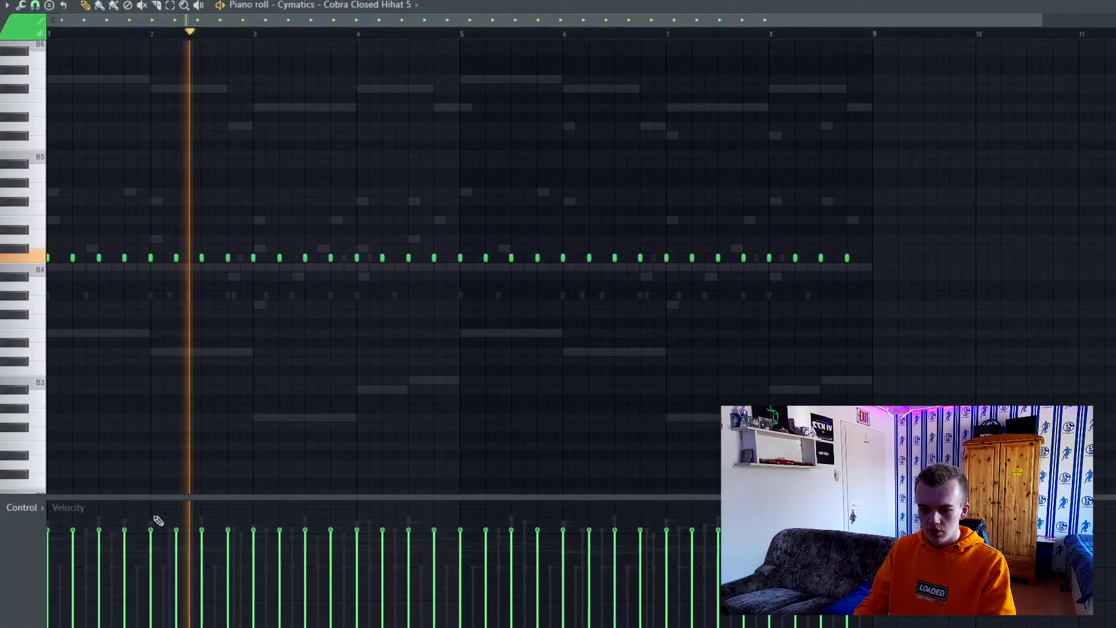
{"action": "key", "text": "F9"}
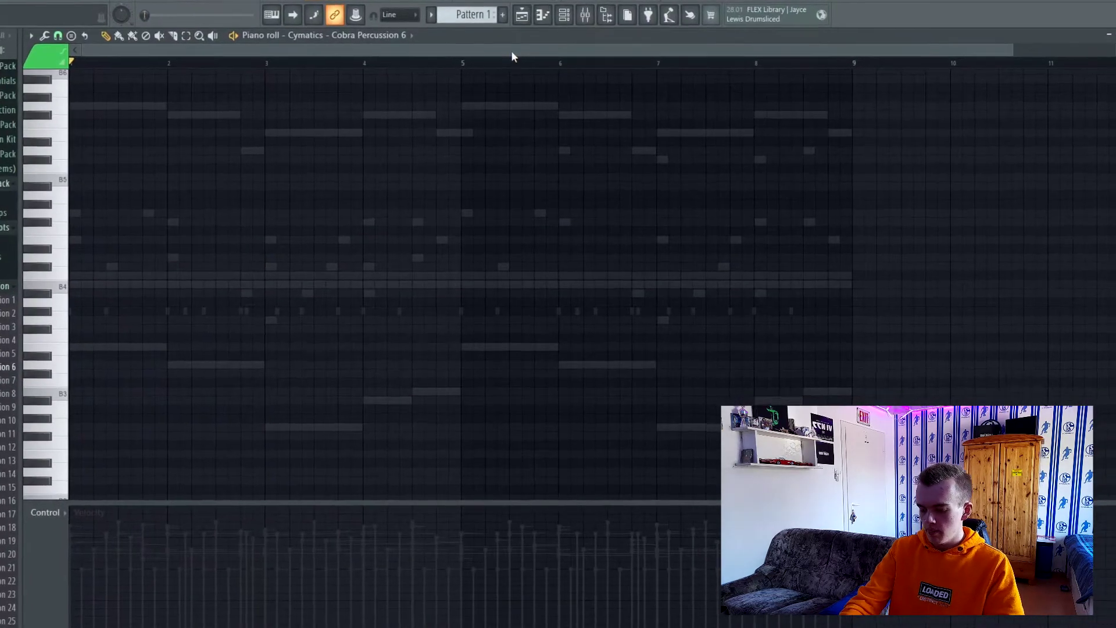
Play back the Cobra Percussion 6 note on C5 and lower the fader of mixer track Insert 6
{"action": "key", "text": "space"}
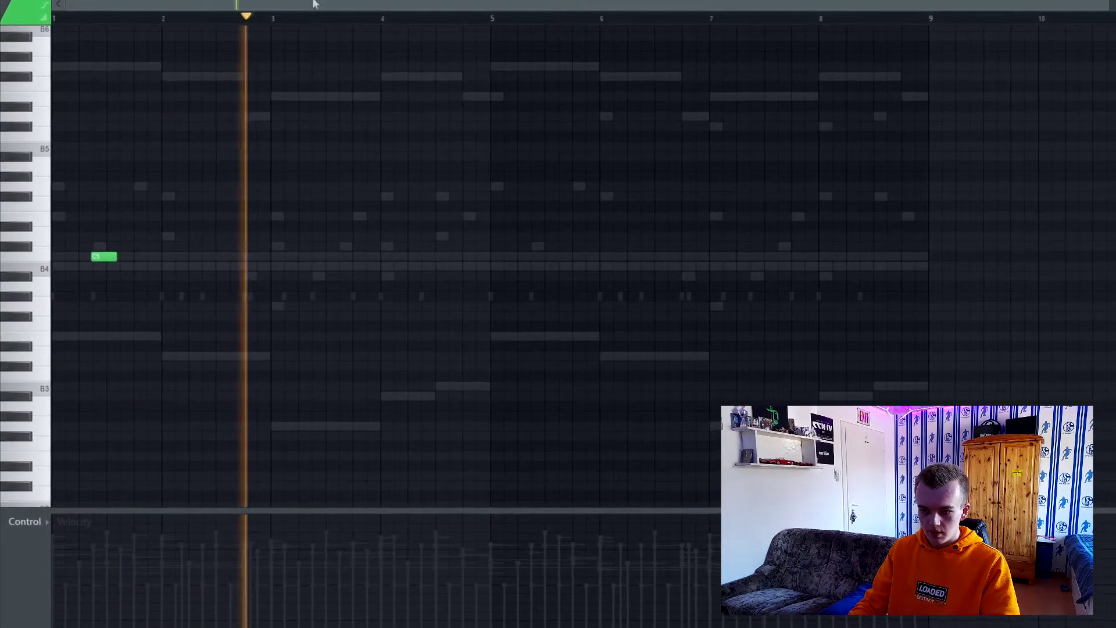
{"action": "key", "text": "space"}
{"action": "key", "text": "space"}
{"action": "key", "text": "F9"}
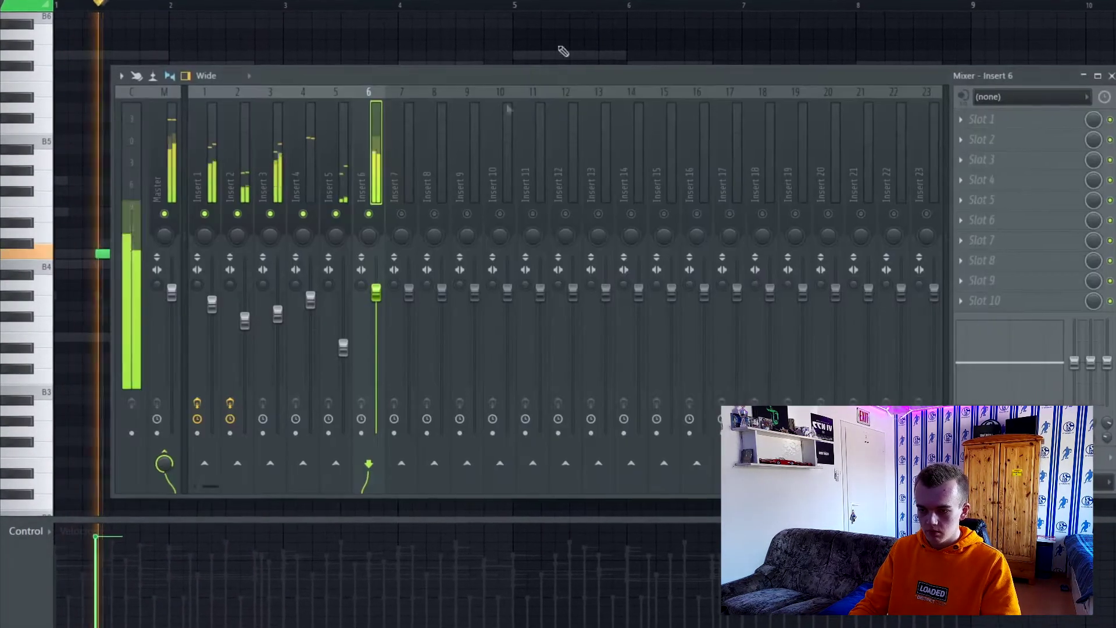
{"action": "left_click_drag", "start_coordinate": [376, 293], "coordinate": [376, 317]}
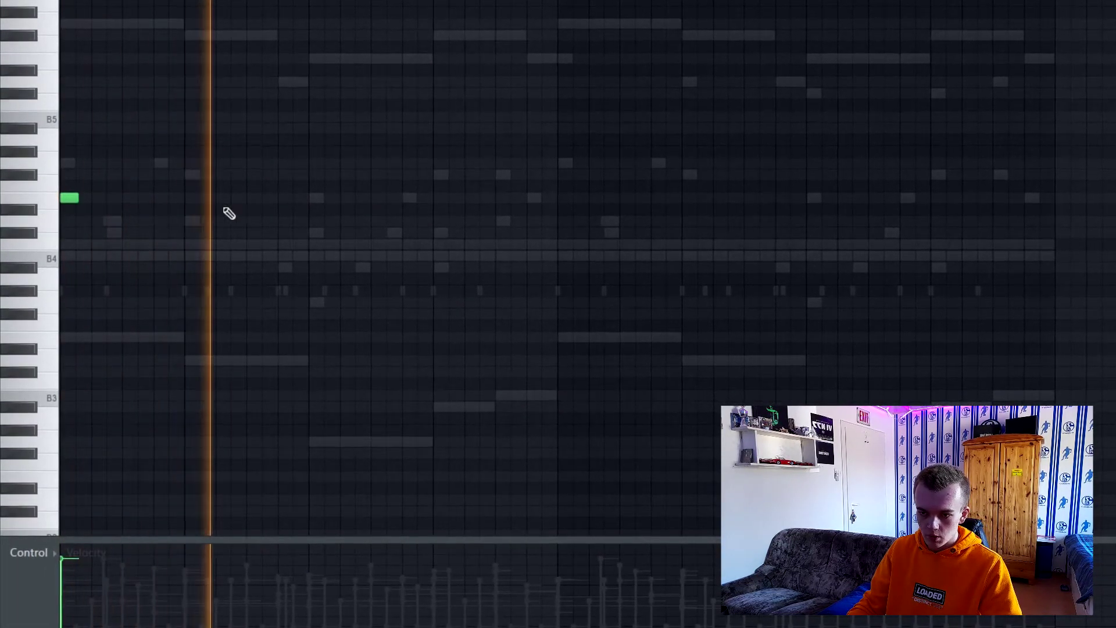
Add 808 notes on E5 at steps 5, 11 and 15 of bar 2 and on G4 at bar 3, and select all notes
{"action": "left_click", "coordinate": [226, 198]}
{"action": "left_click", "coordinate": [271, 198]}
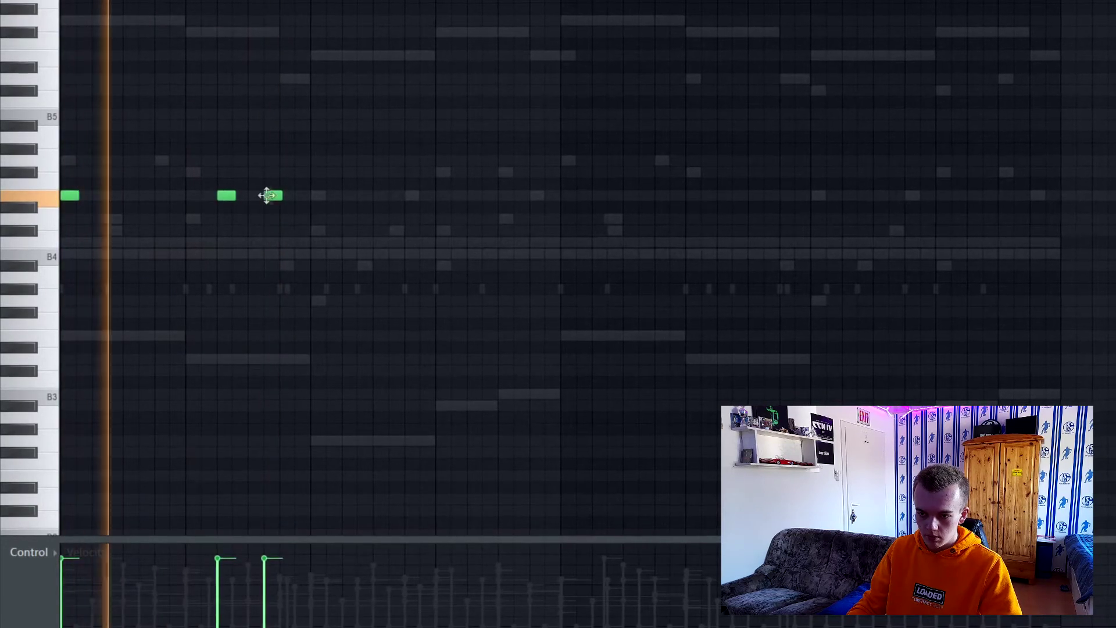
{"action": "left_click", "coordinate": [300, 198]}
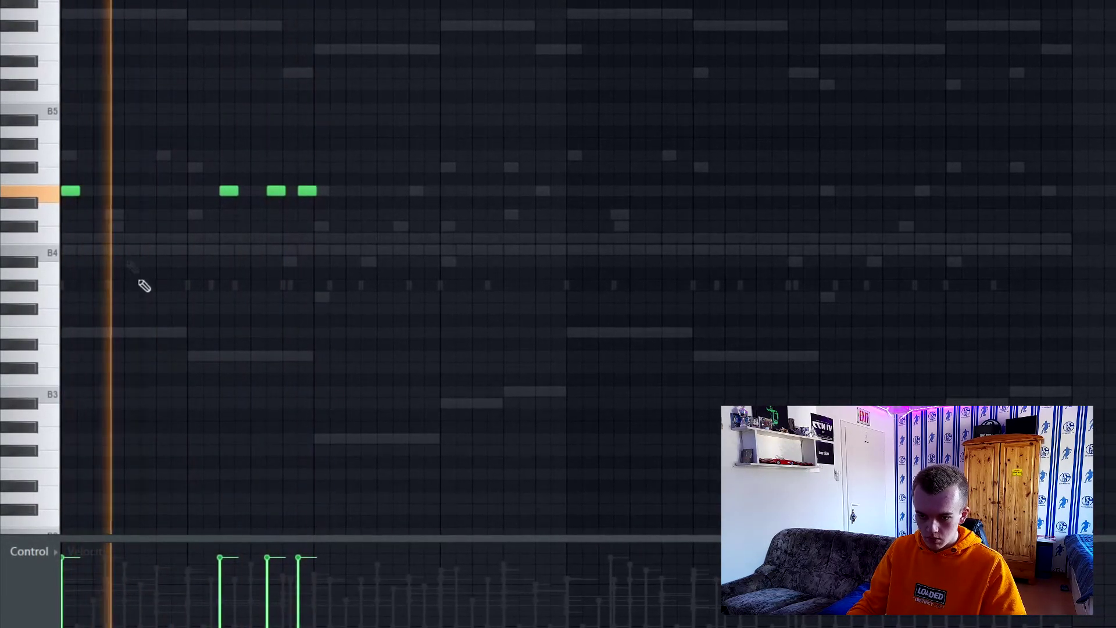
{"action": "left_click", "coordinate": [321, 298]}
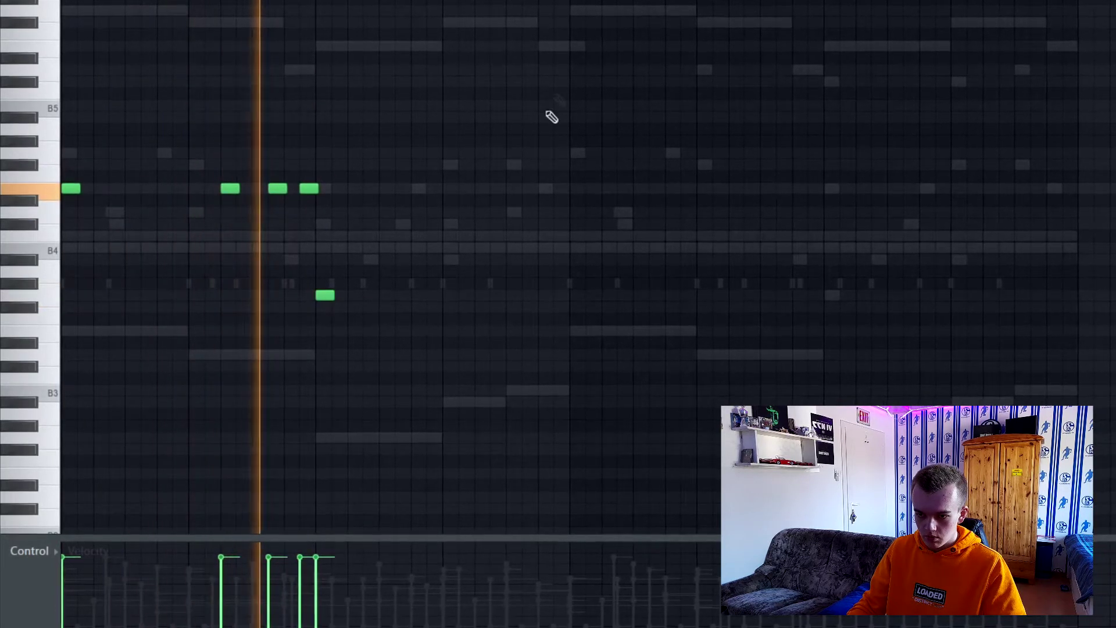
{"action": "key", "text": "space"}
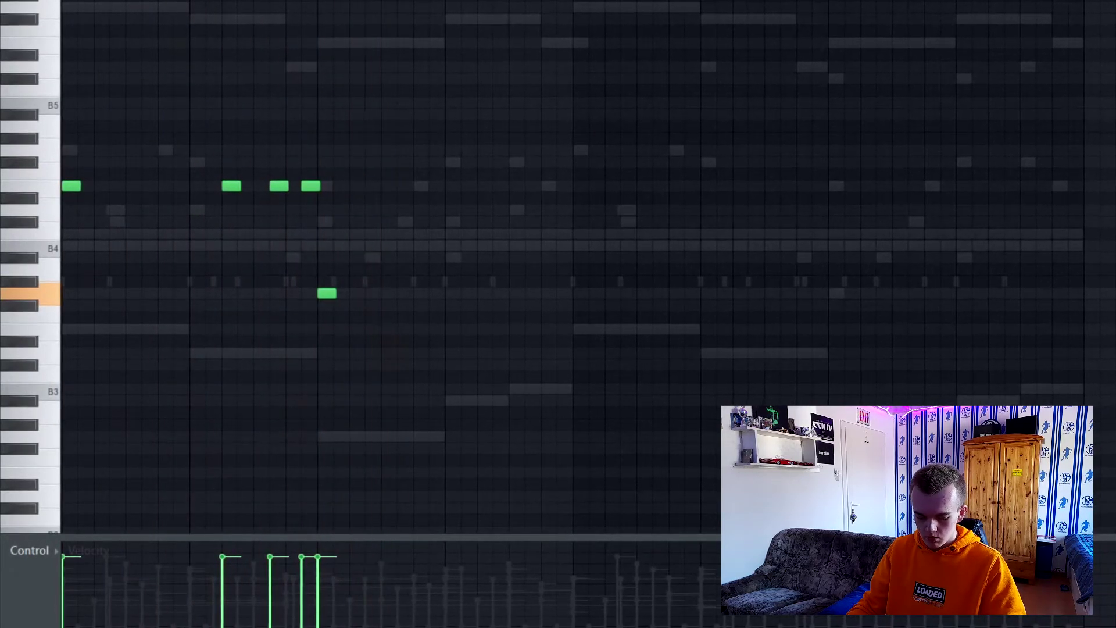
{"action": "key", "text": "ctrl+a"}
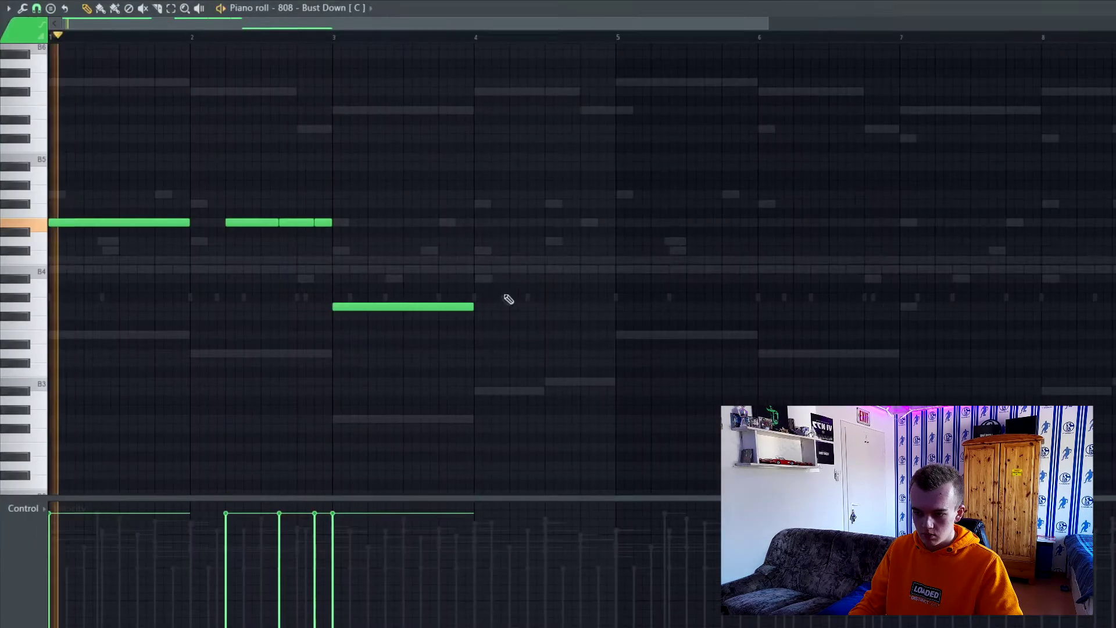
Add half-bar 808 notes on A#4 and B4 in bar 4 and slice the B4 note
{"action": "left_click", "coordinate": [480, 278]}
{"action": "left_click_drag", "start_coordinate": [617, 277], "coordinate": [550, 279]}
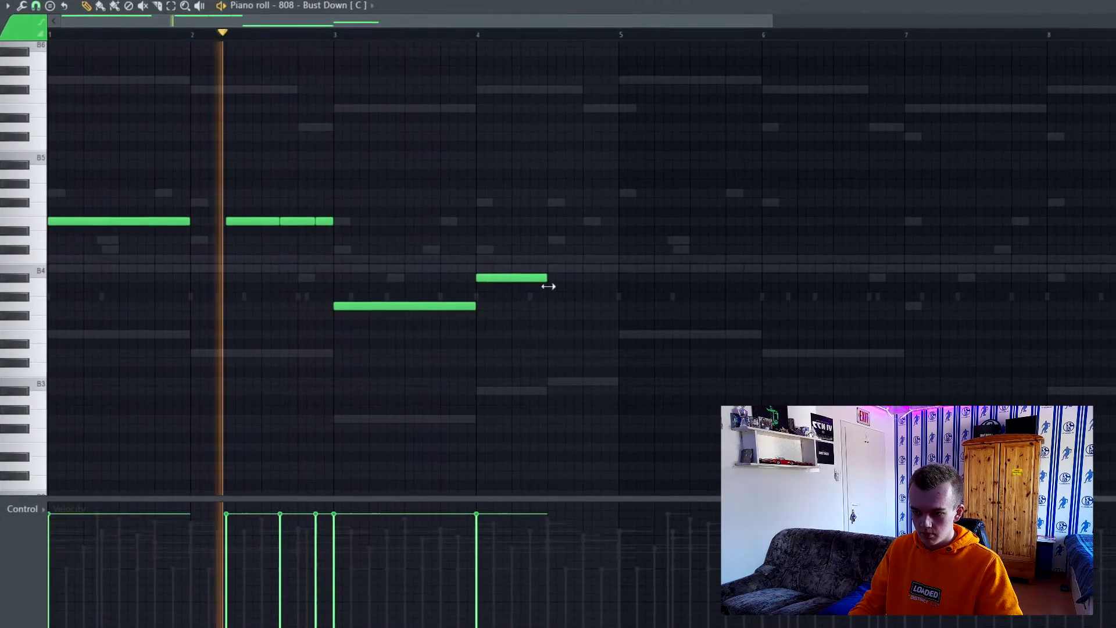
{"action": "left_click", "coordinate": [555, 267]}
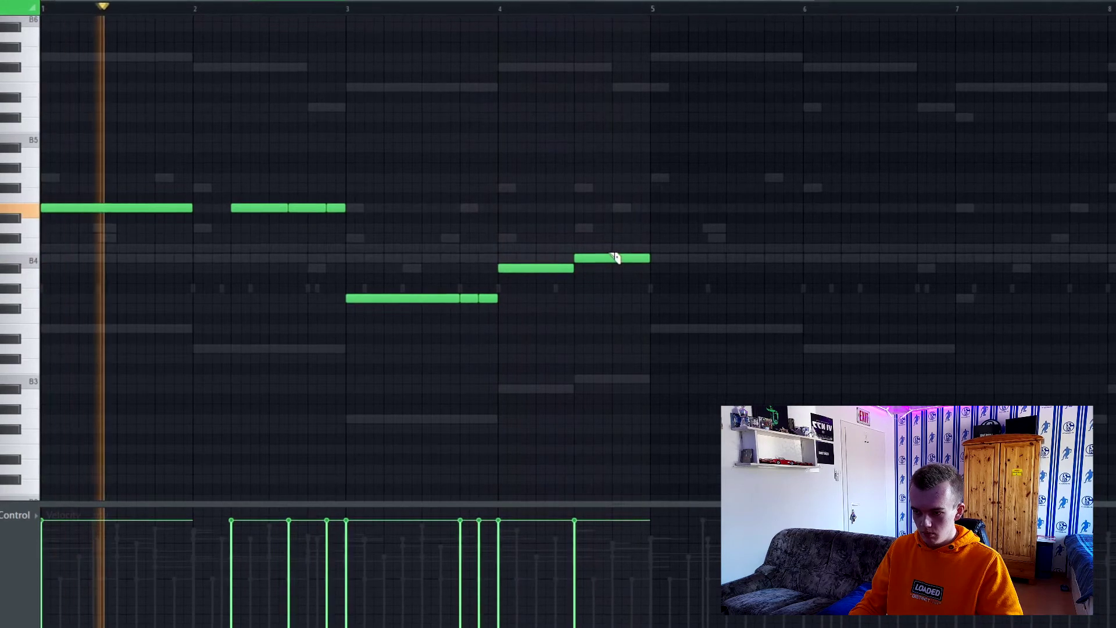
{"action": "left_click", "coordinate": [615, 258]}
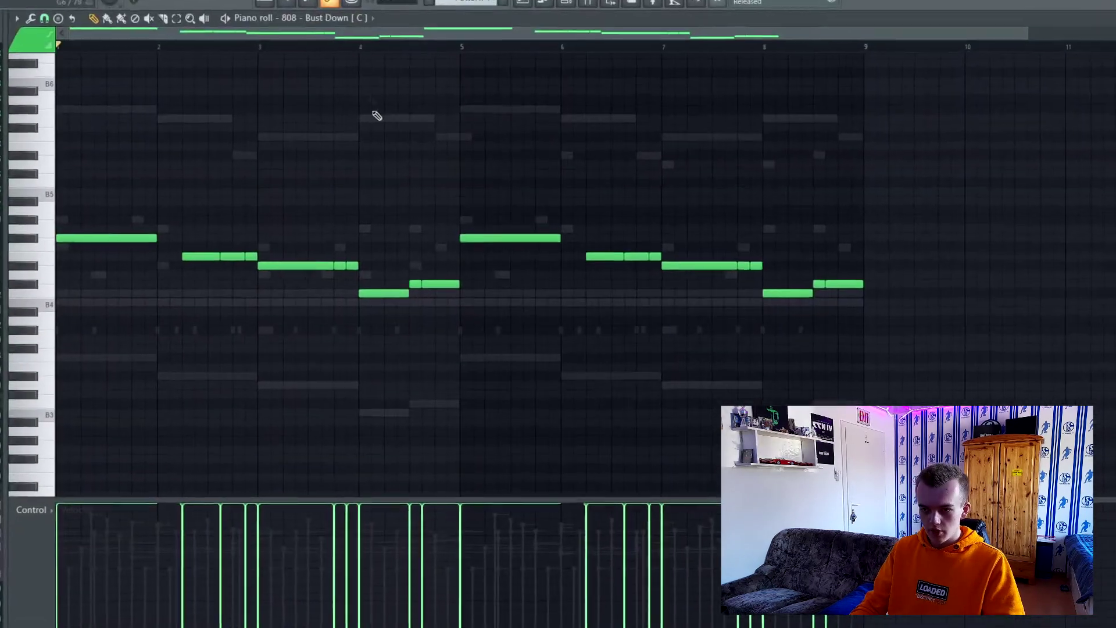
Examine the Heat Up 3 and Heat Up 3 #2 notes in the piano roll
{"action": "left_click", "coordinate": [322, 10]}
{"action": "left_click", "coordinate": [324, 44]}
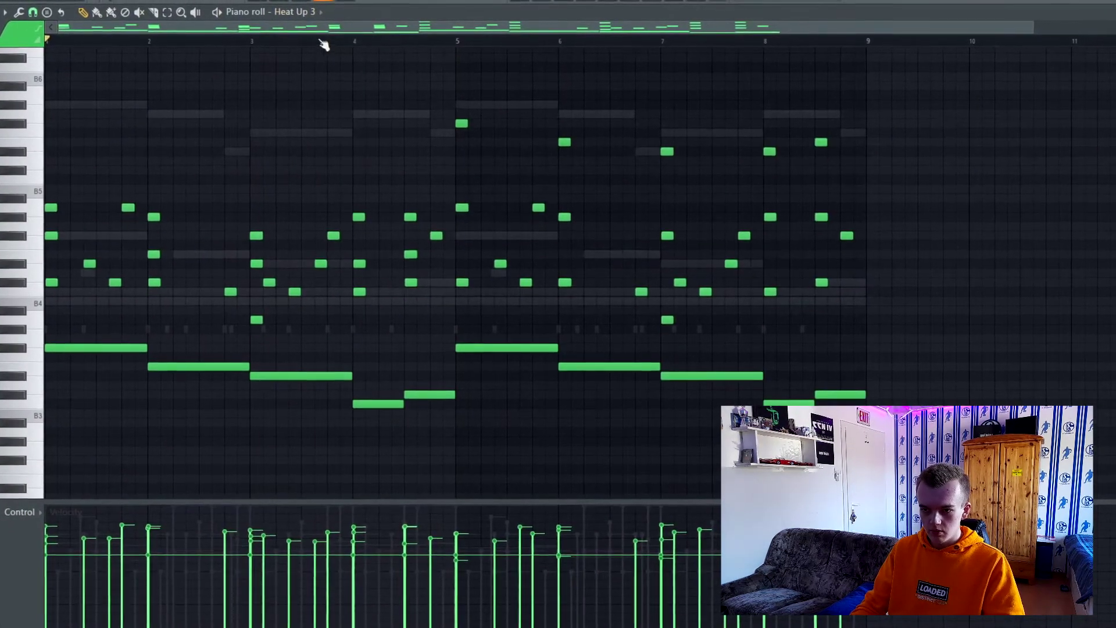
{"action": "left_click", "coordinate": [295, 10]}
{"action": "left_click", "coordinate": [308, 53]}
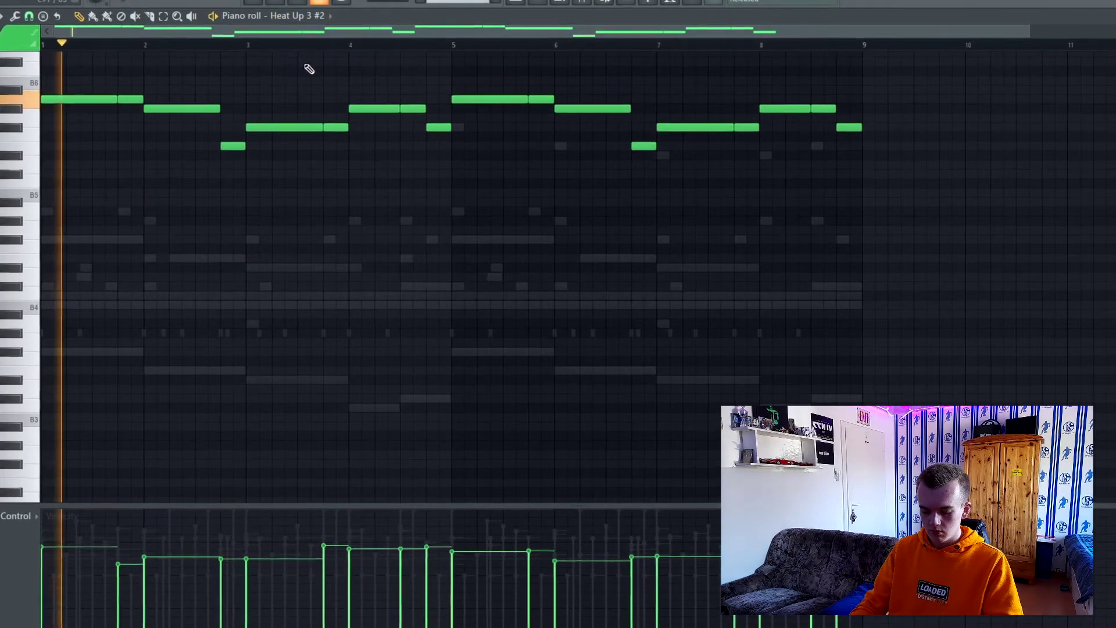
{"action": "scroll", "coordinate": [443, 239], "scroll_direction": "up", "scroll_amount": 4}
{"action": "scroll", "coordinate": [465, 240], "scroll_direction": "down", "scroll_amount": 3}
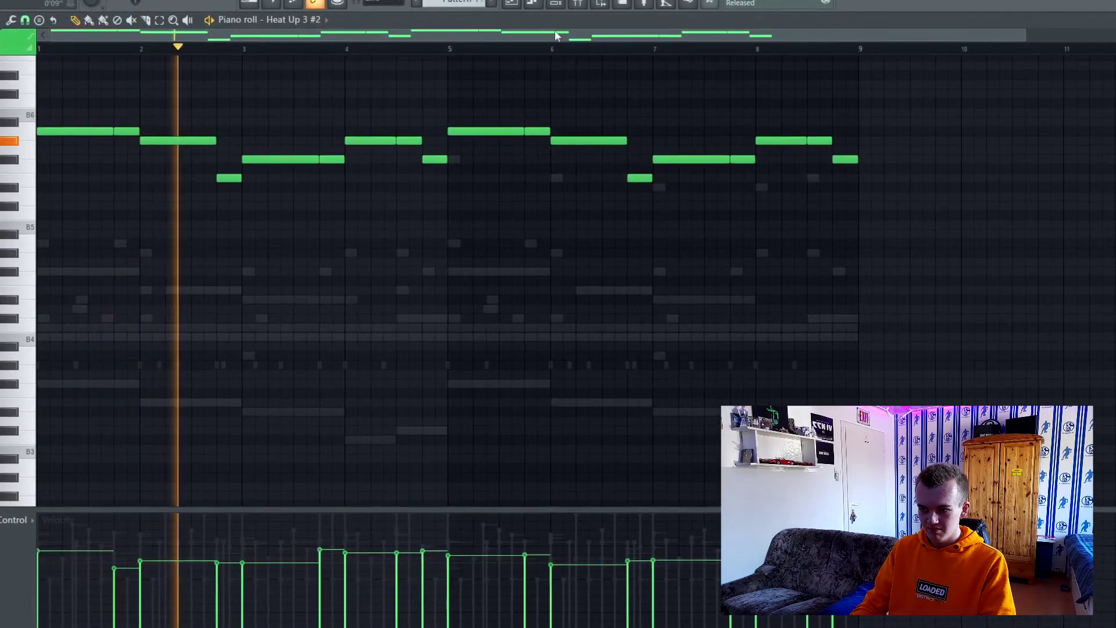
Program ESW Kick It Kick 06 hits on steps 21, 27, 33, 45, 49, 57 and 59
{"action": "left_click", "coordinate": [555, 8]}
{"action": "left_click", "coordinate": [578, 8]}
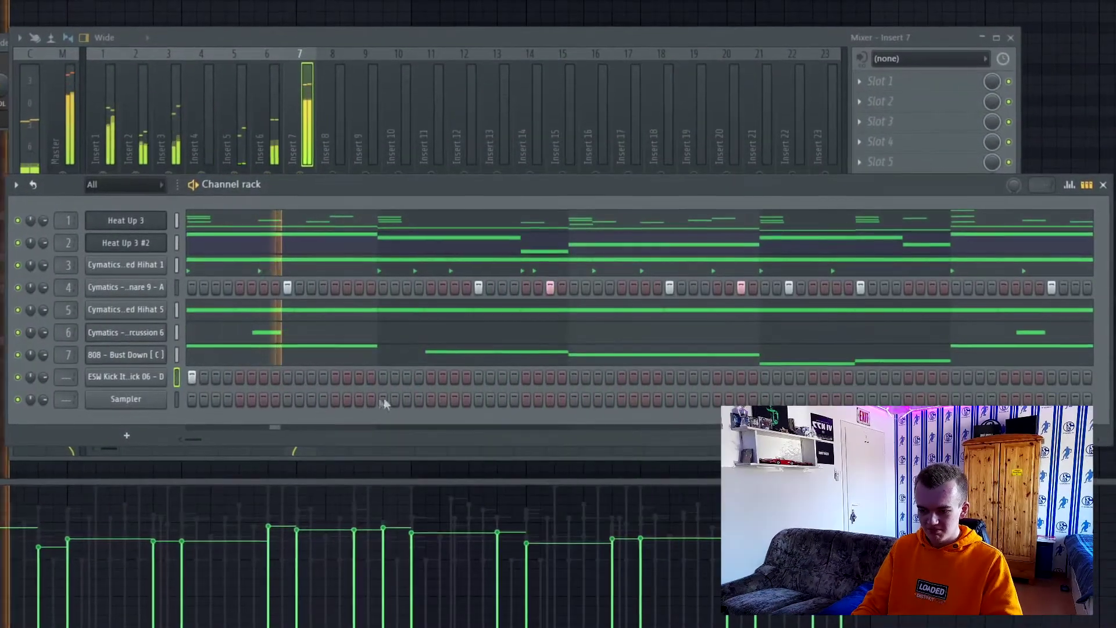
{"action": "left_click", "coordinate": [430, 376]}
{"action": "left_click", "coordinate": [502, 377]}
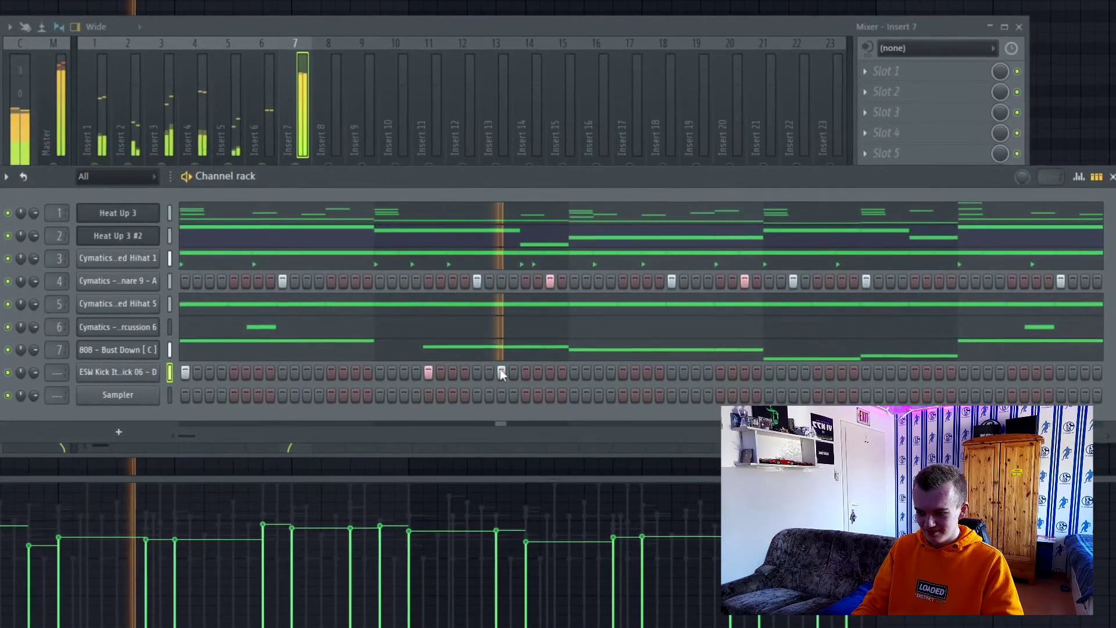
{"action": "left_click", "coordinate": [585, 373]}
{"action": "right_click", "coordinate": [585, 373]}
{"action": "left_click", "coordinate": [575, 373]}
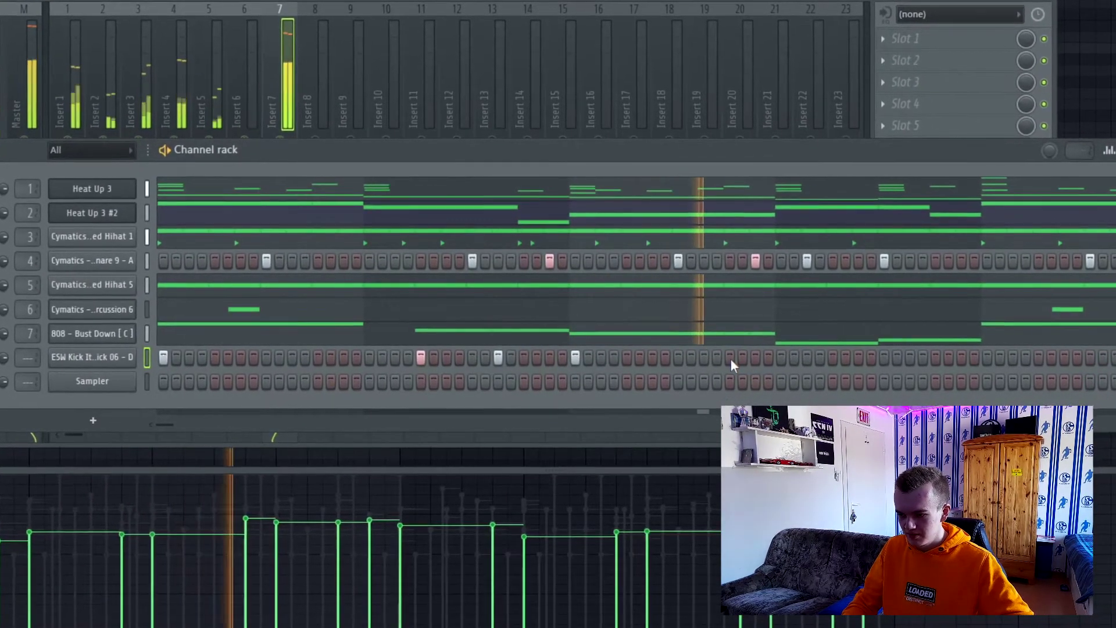
{"action": "left_click", "coordinate": [729, 357]}
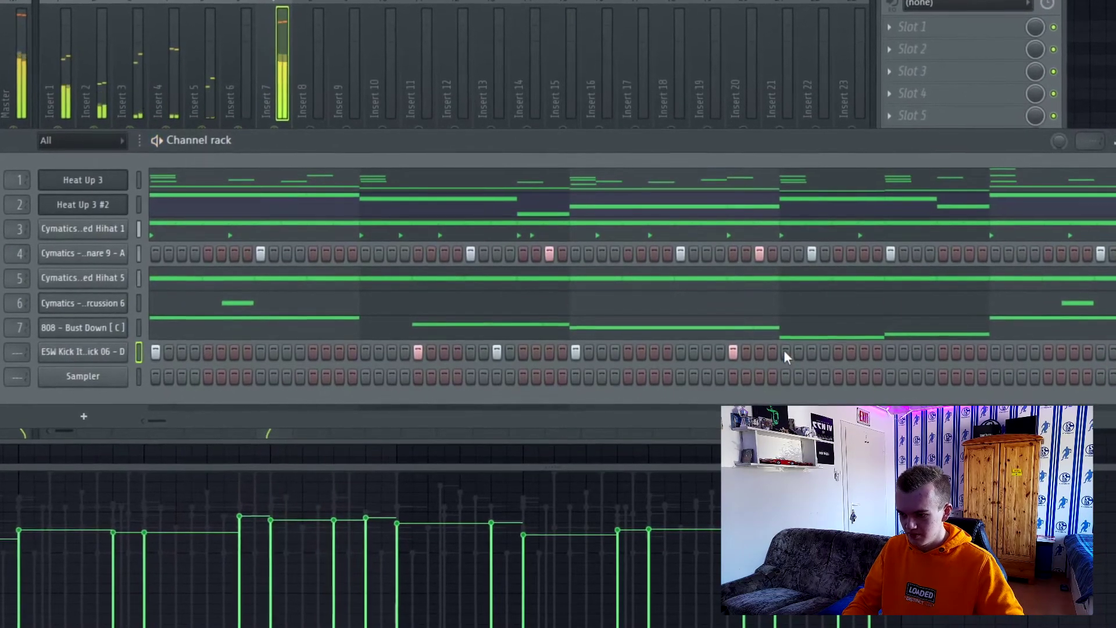
{"action": "left_click", "coordinate": [785, 351]}
{"action": "left_click", "coordinate": [890, 352]}
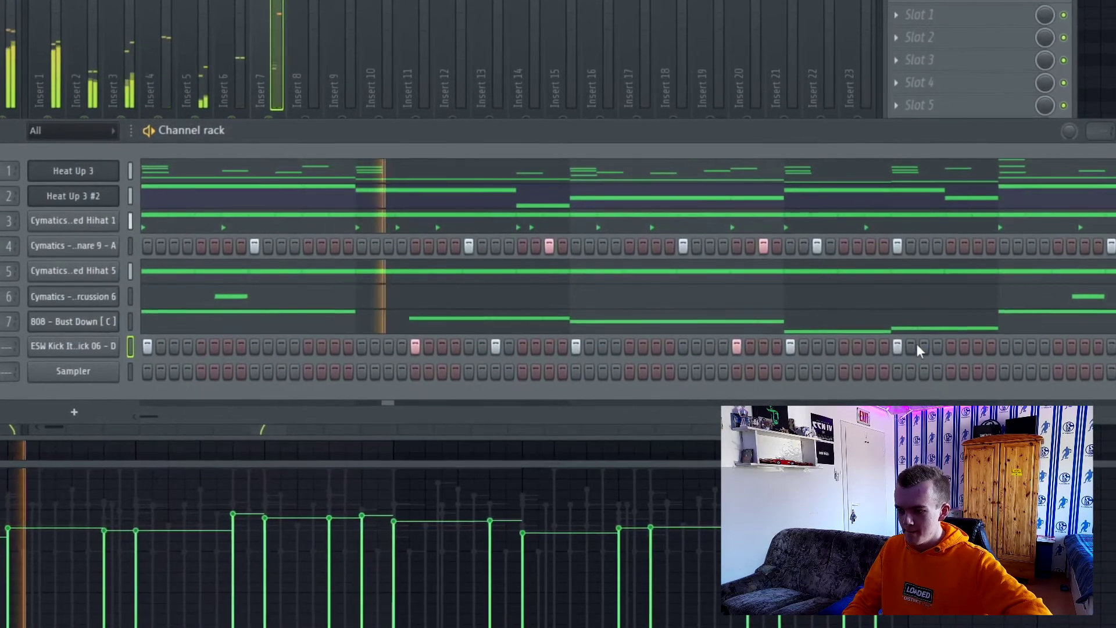
{"action": "right_click", "coordinate": [898, 348]}
{"action": "left_click", "coordinate": [925, 349]}
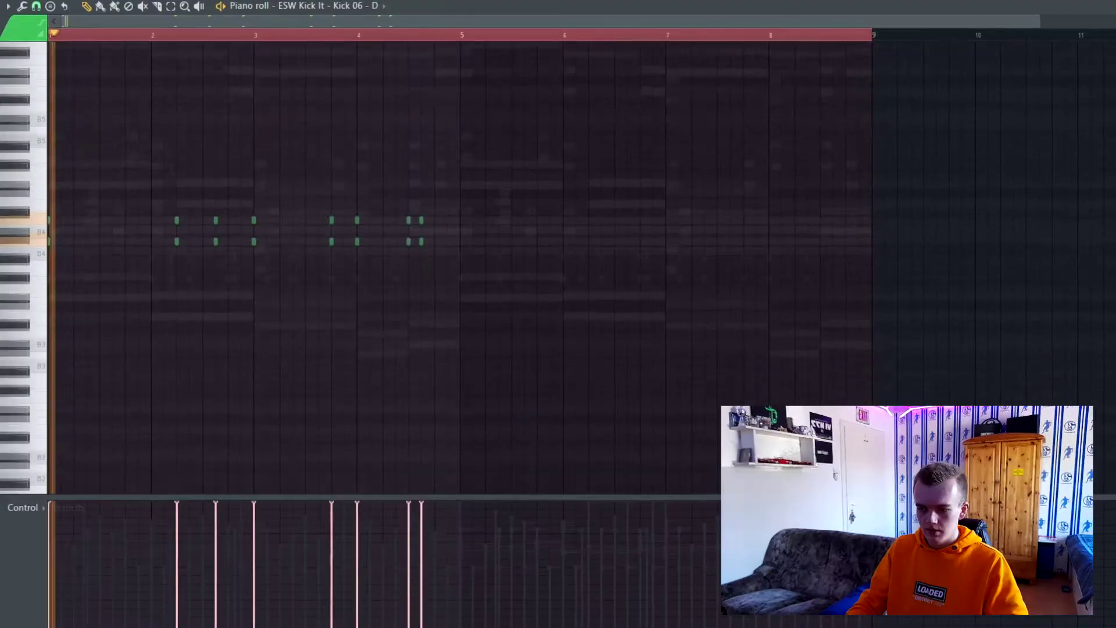
Duplicate the kick hits on C5 into bars 5 to 8 and route the kick channel to mixer track 8
{"action": "left_click_drag", "start_coordinate": [254, 230], "coordinate": [454, 276]}
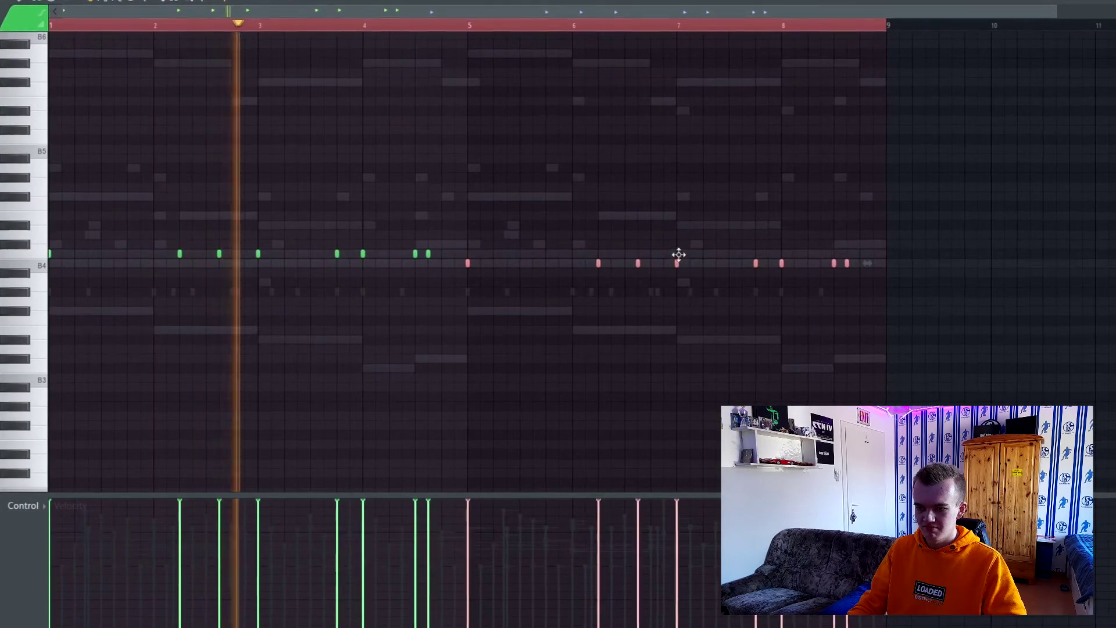
{"action": "left_click", "coordinate": [498, 18], "text": "ctrl"}
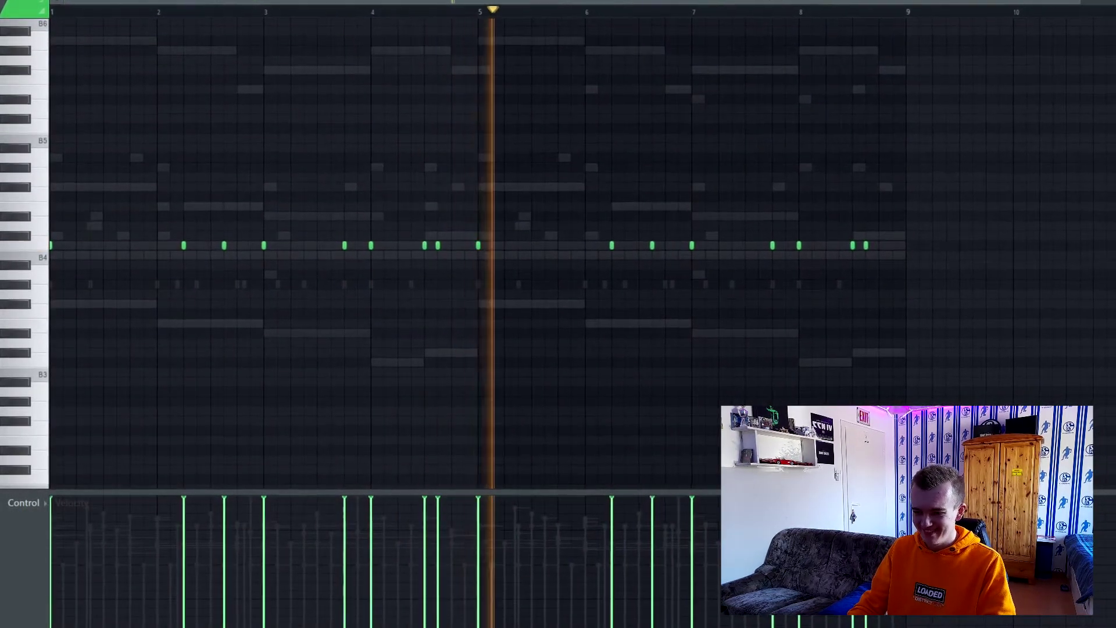
{"action": "key", "text": "F9"}
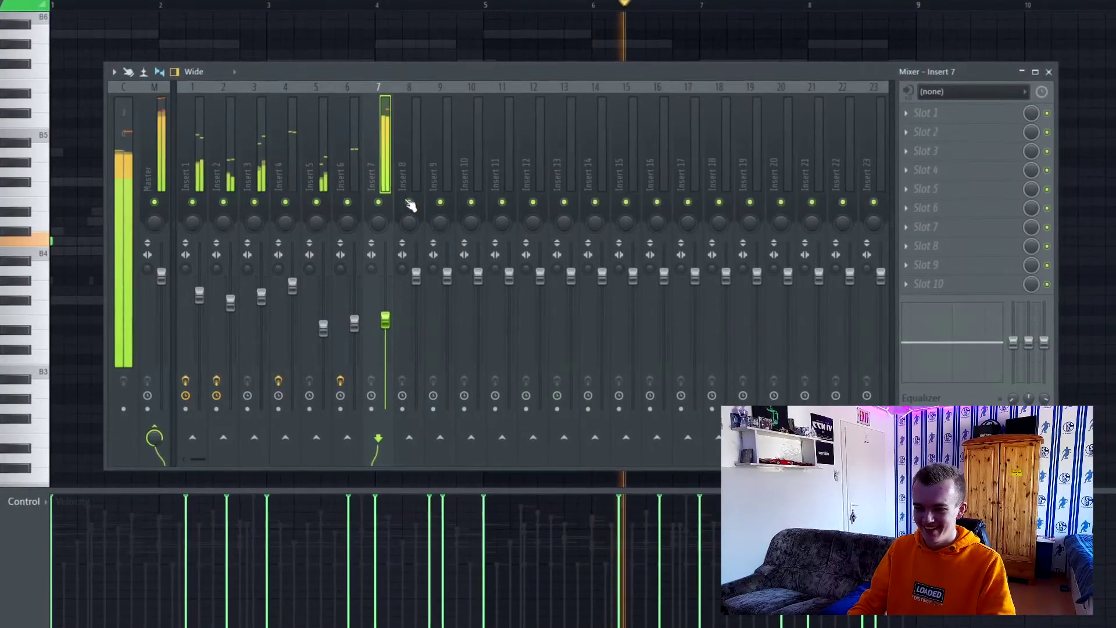
{"action": "key", "text": "F6"}
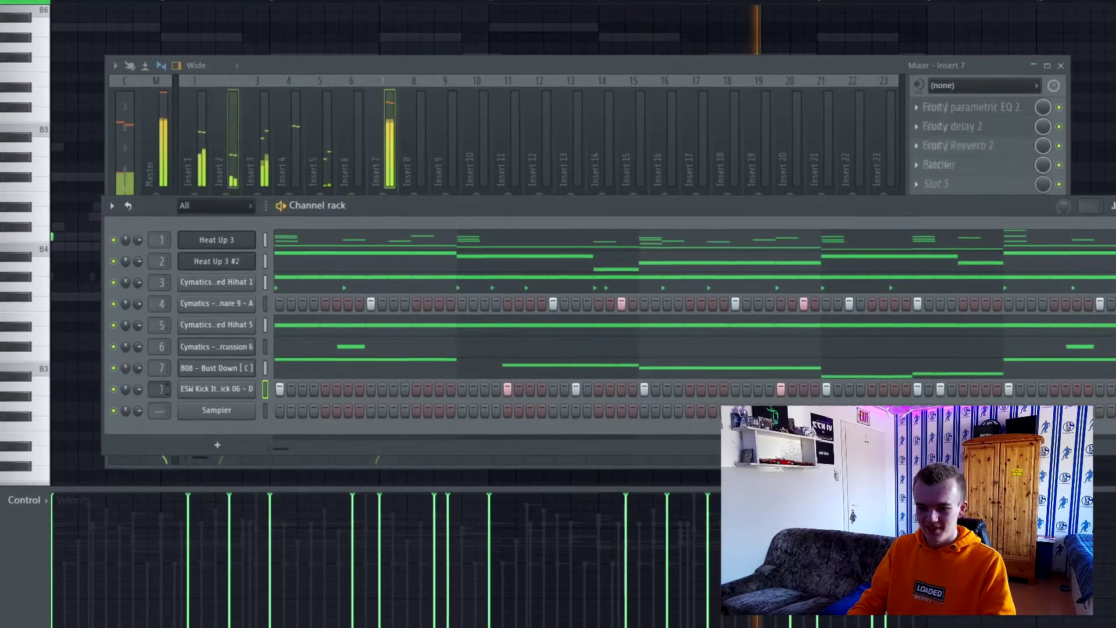
{"action": "left_click_drag", "start_coordinate": [161, 389], "coordinate": [160, 363]}
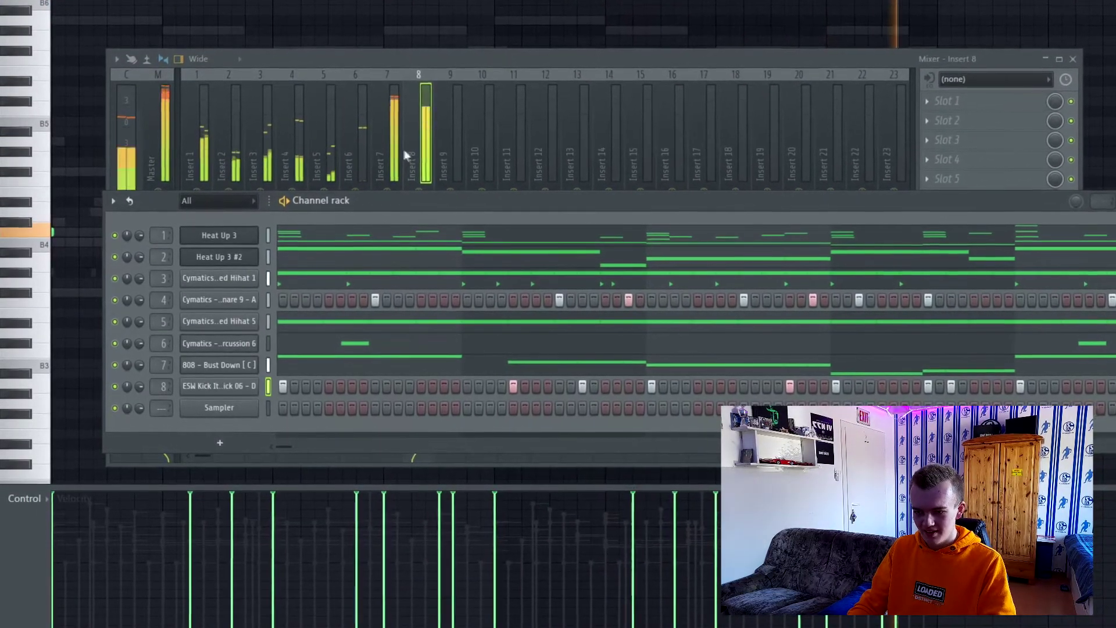
Open Fruity parametric EQ 2 on the 808's mixer track Insert 7 and raise its fifth band
{"action": "left_click", "coordinate": [406, 157]}
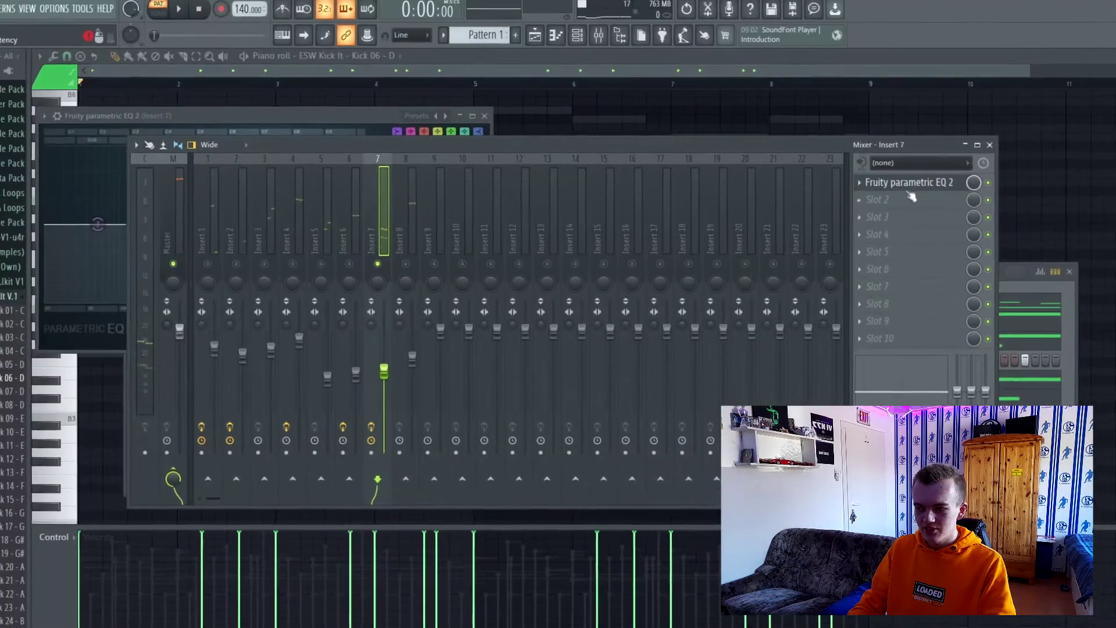
{"action": "left_click", "coordinate": [909, 188]}
{"action": "left_click", "coordinate": [953, 193]}
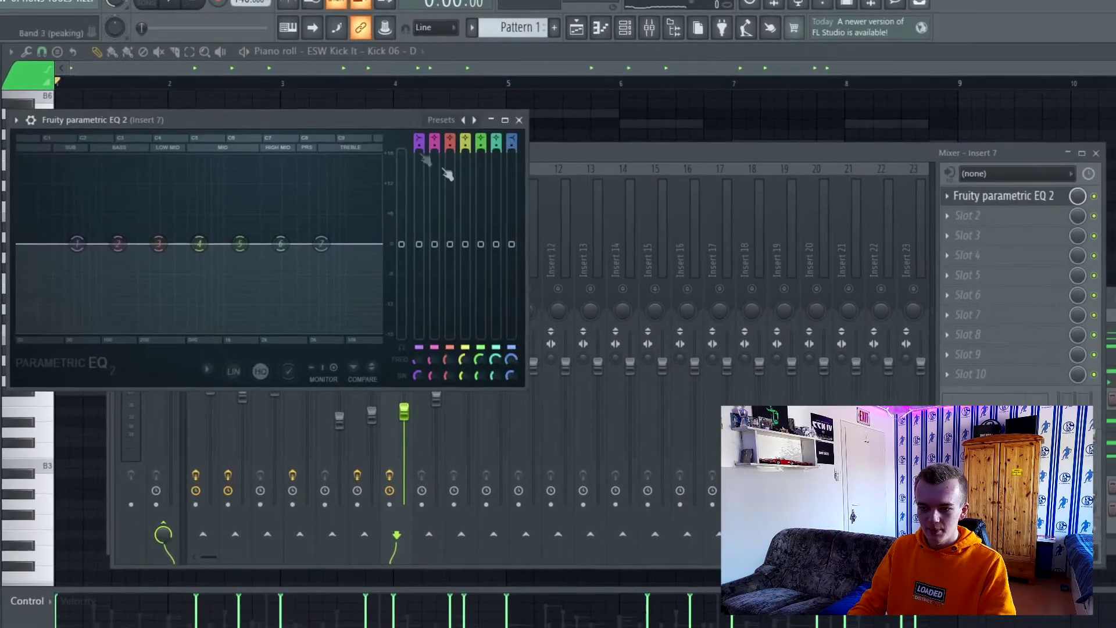
{"action": "left_click_drag", "start_coordinate": [343, 120], "coordinate": [414, 166]}
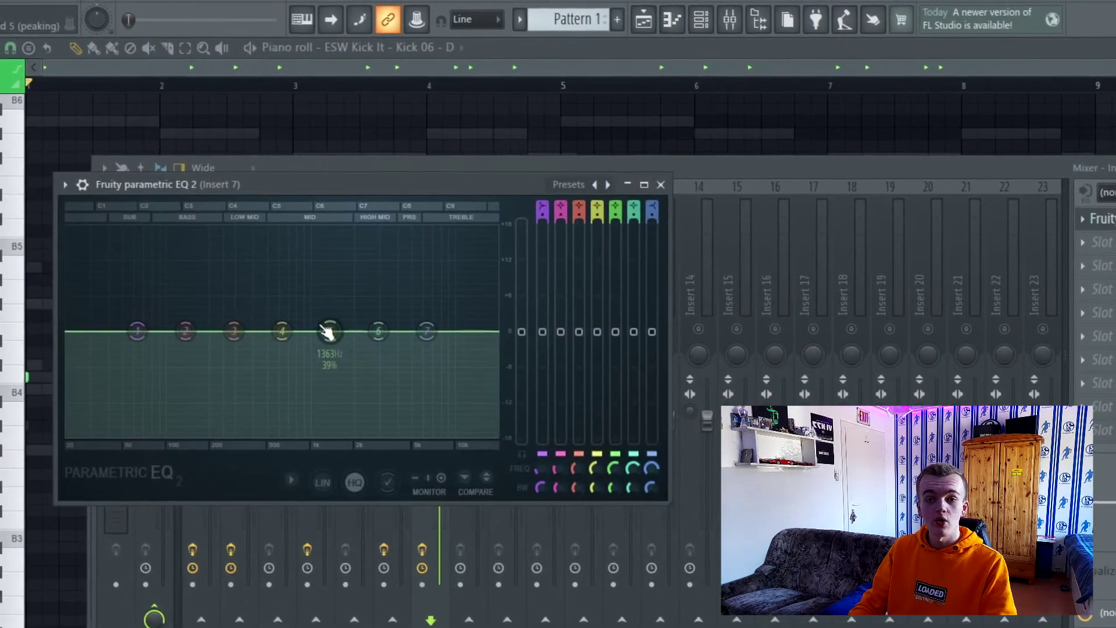
{"action": "left_click_drag", "start_coordinate": [327, 332], "coordinate": [320, 303]}
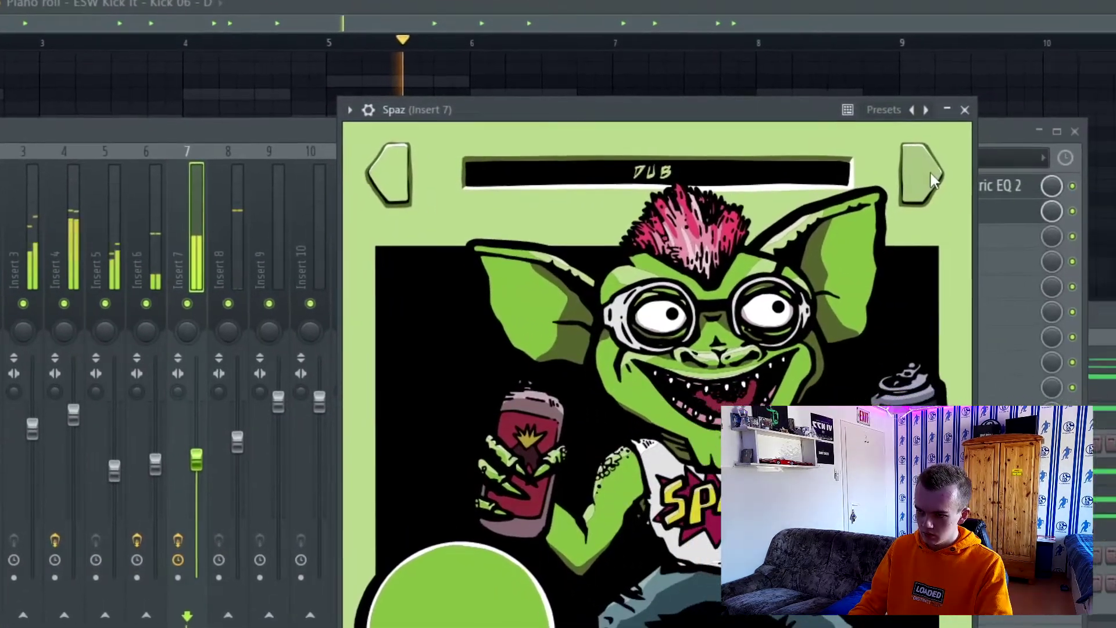
Audition Spaz presets on Insert 7 with Overall at 100%, choose Nerve and turn the Overall amount down
{"action": "left_click_drag", "start_coordinate": [458, 591], "coordinate": [449, 144]}
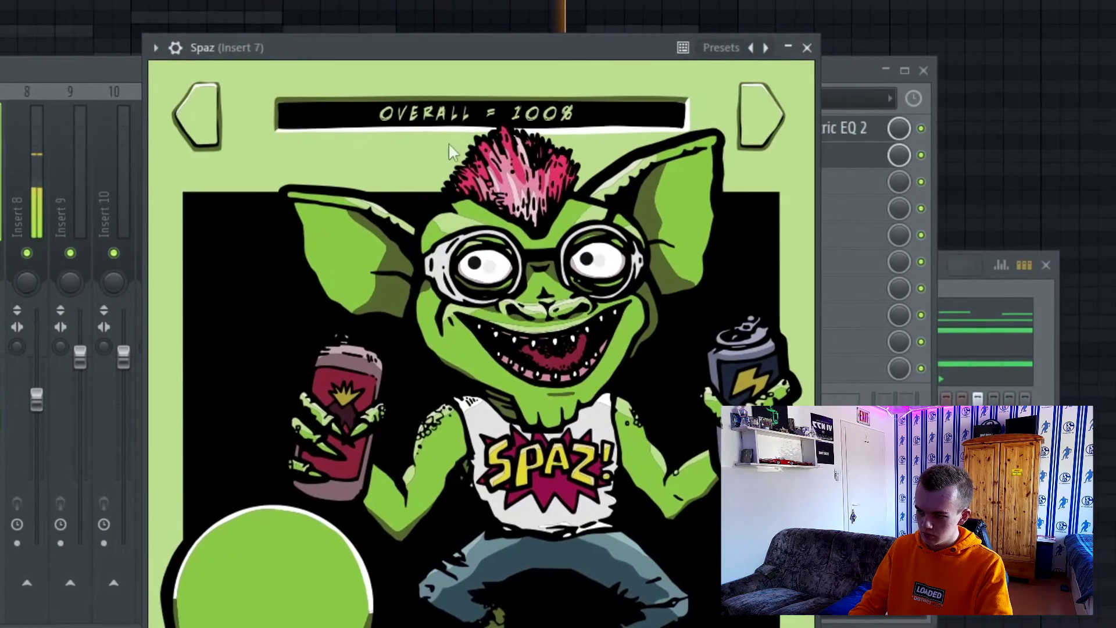
{"action": "left_click", "coordinate": [747, 112]}
{"action": "left_click", "coordinate": [745, 111]}
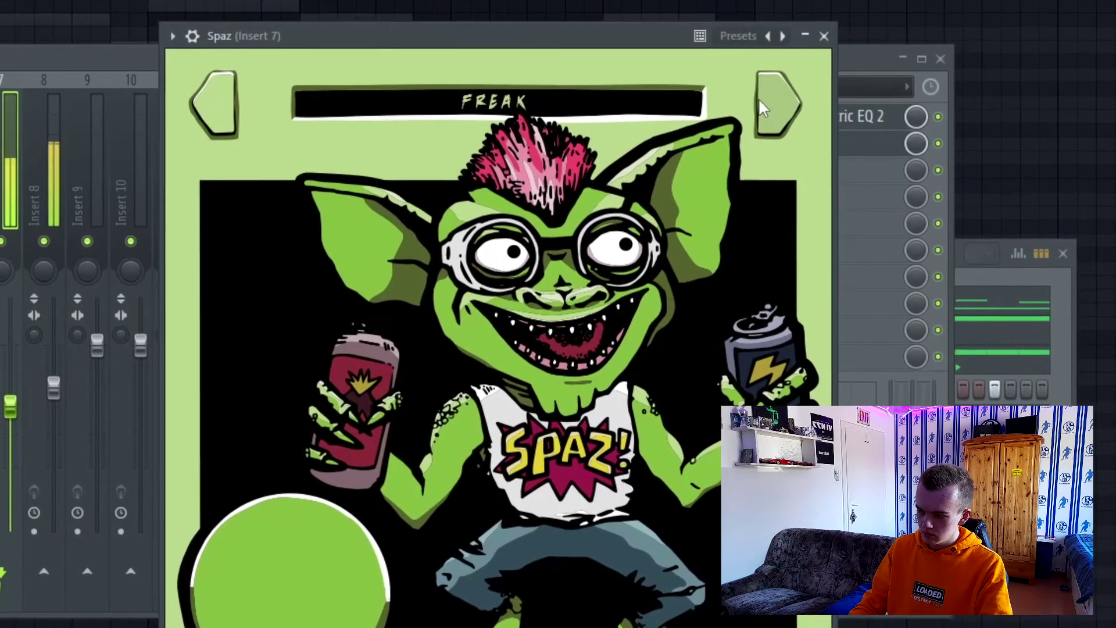
{"action": "left_click", "coordinate": [759, 99]}
{"action": "left_click", "coordinate": [759, 99]}
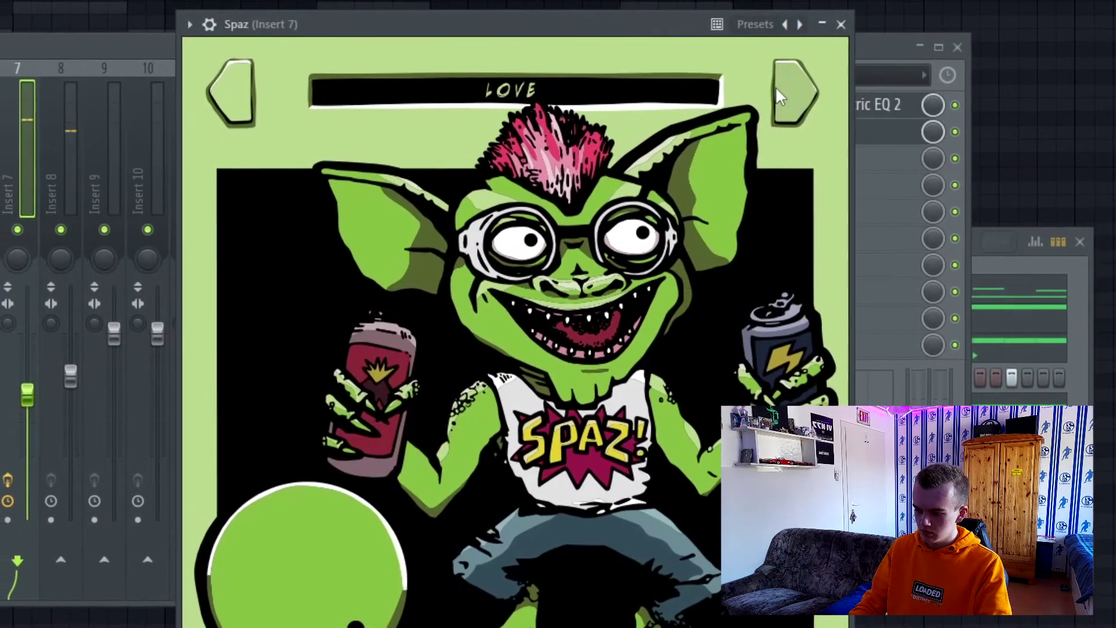
{"action": "left_click", "coordinate": [776, 88]}
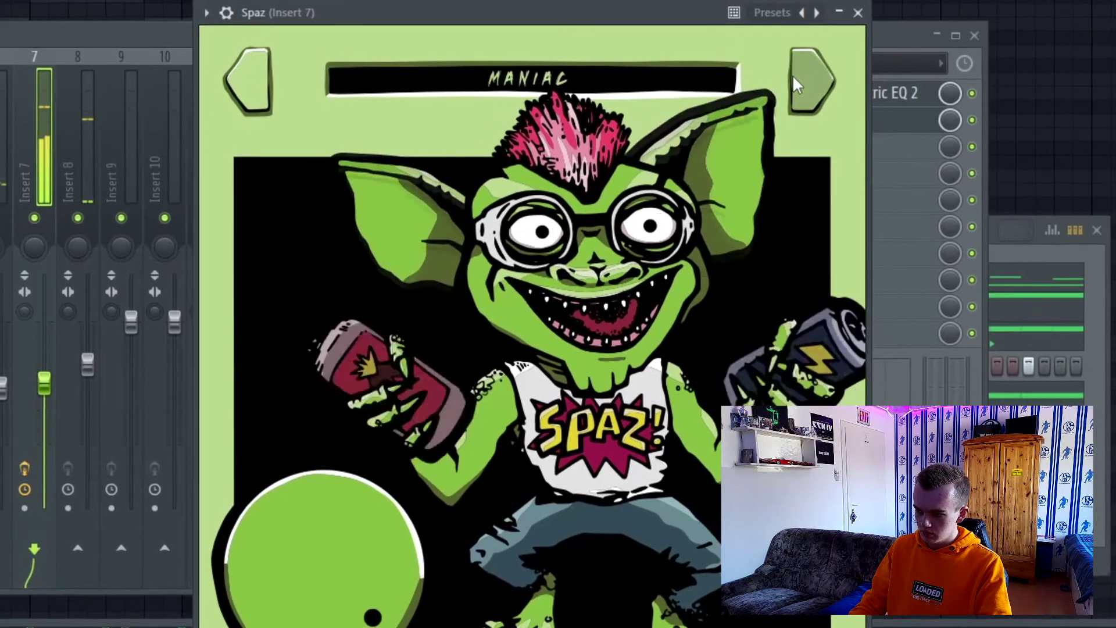
{"action": "left_click", "coordinate": [793, 74]}
{"action": "left_click", "coordinate": [793, 74]}
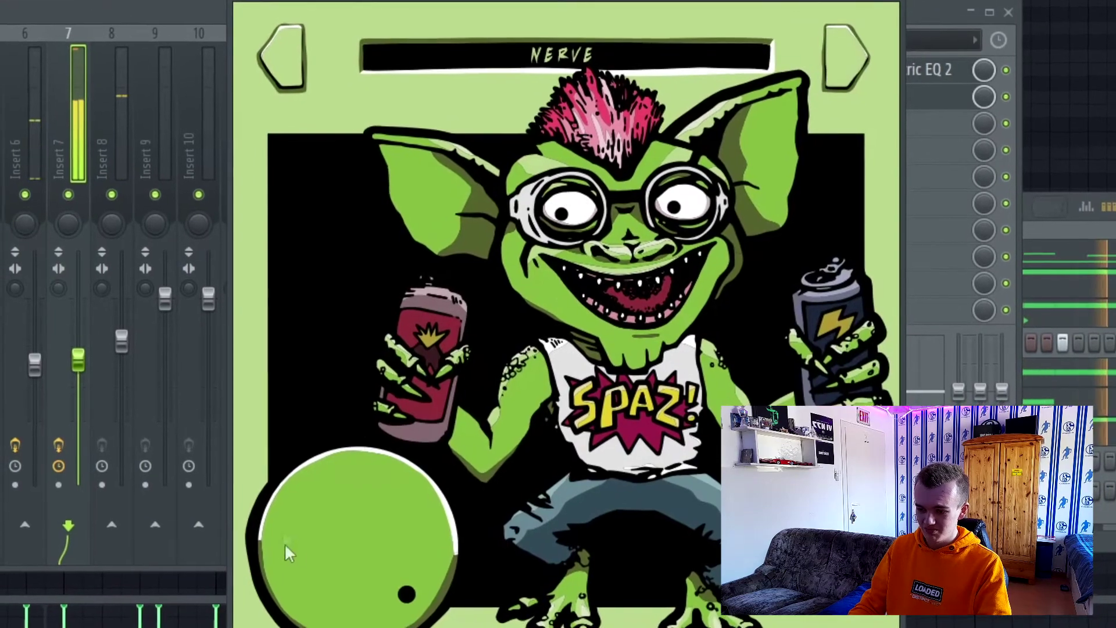
{"action": "left_click", "coordinate": [352, 516]}
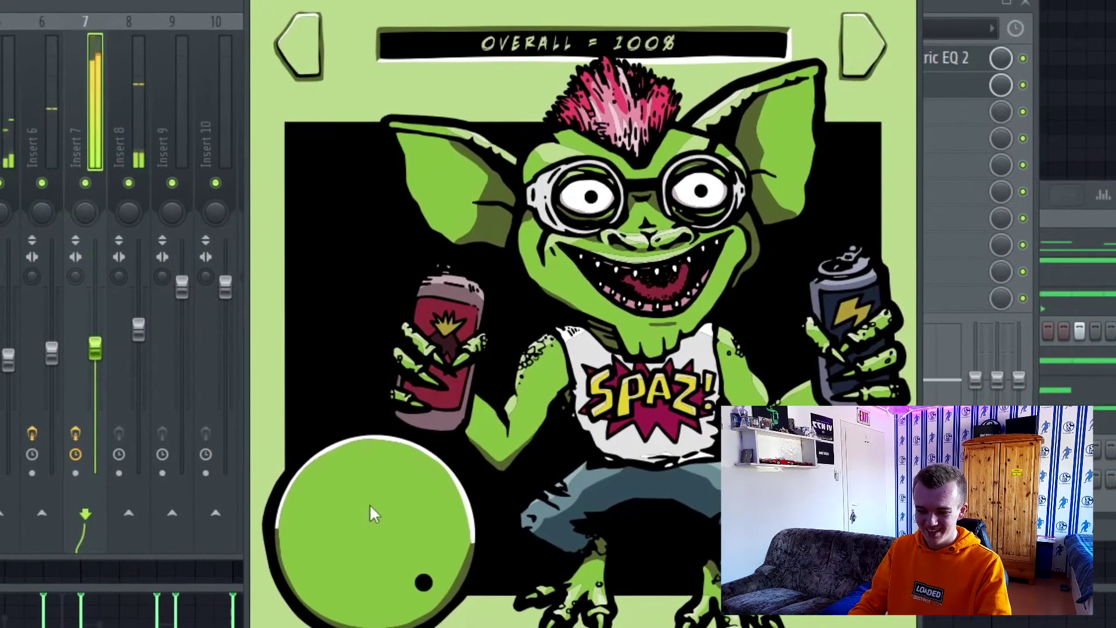
{"action": "left_click_drag", "start_coordinate": [368, 503], "coordinate": [395, 627]}
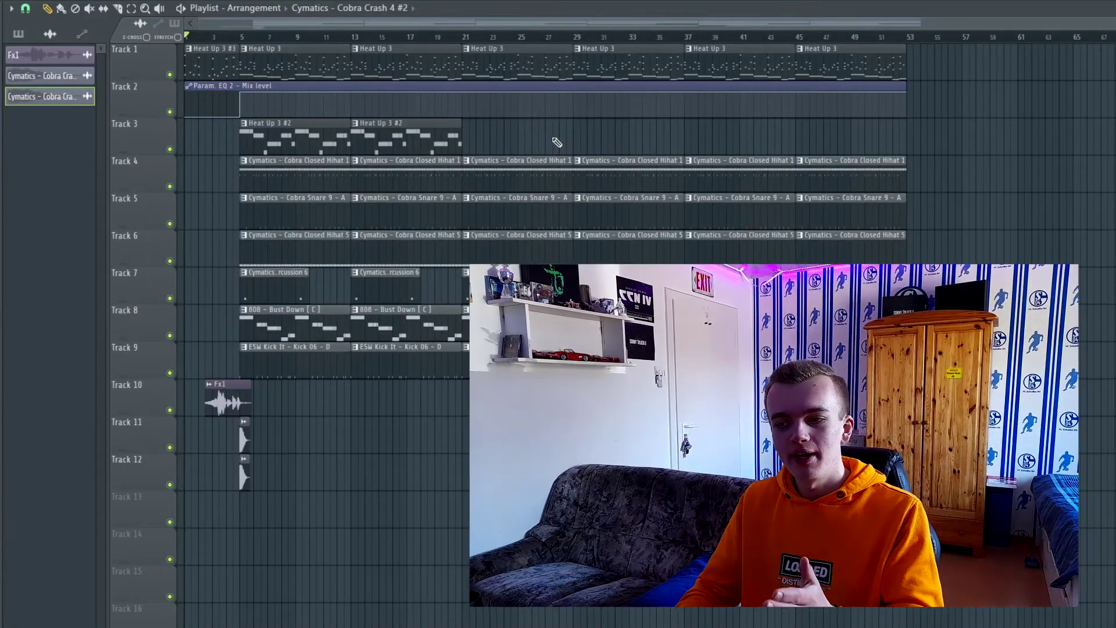
Play back the arrangement in the playlist from the beginning
{"action": "key", "text": "space"}
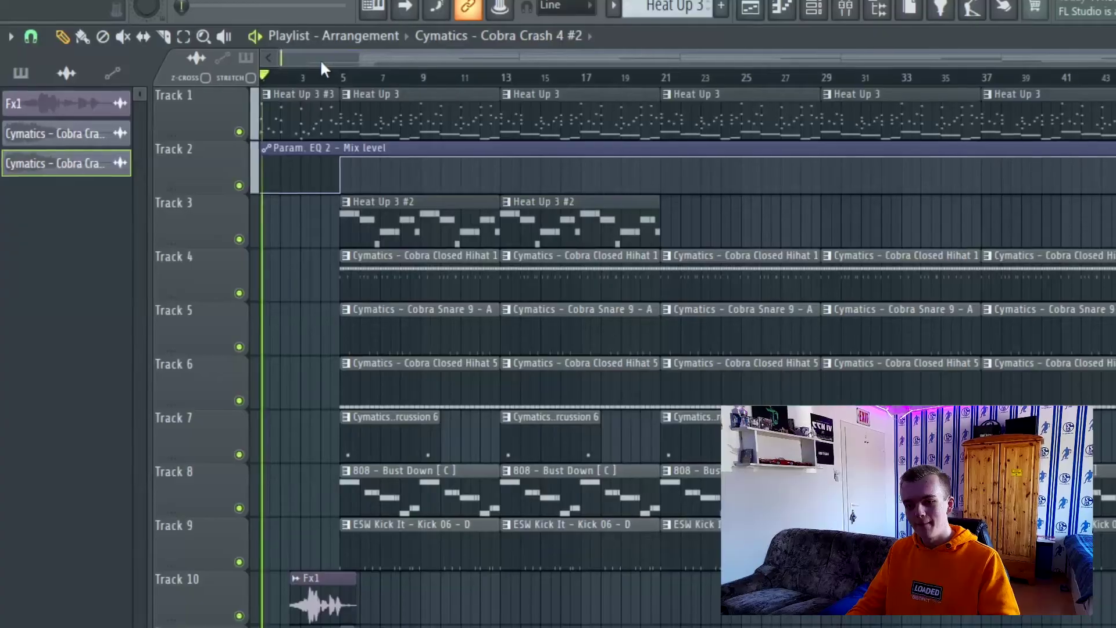